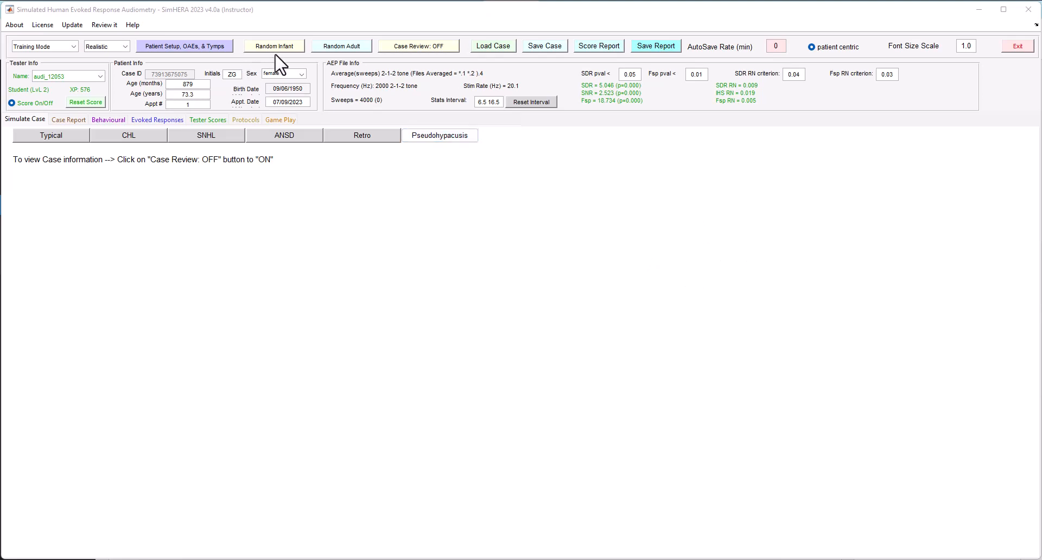
Create a new random adult patient, accepting deletion of the existing files, and turn Case Review on
left_click(339, 46)
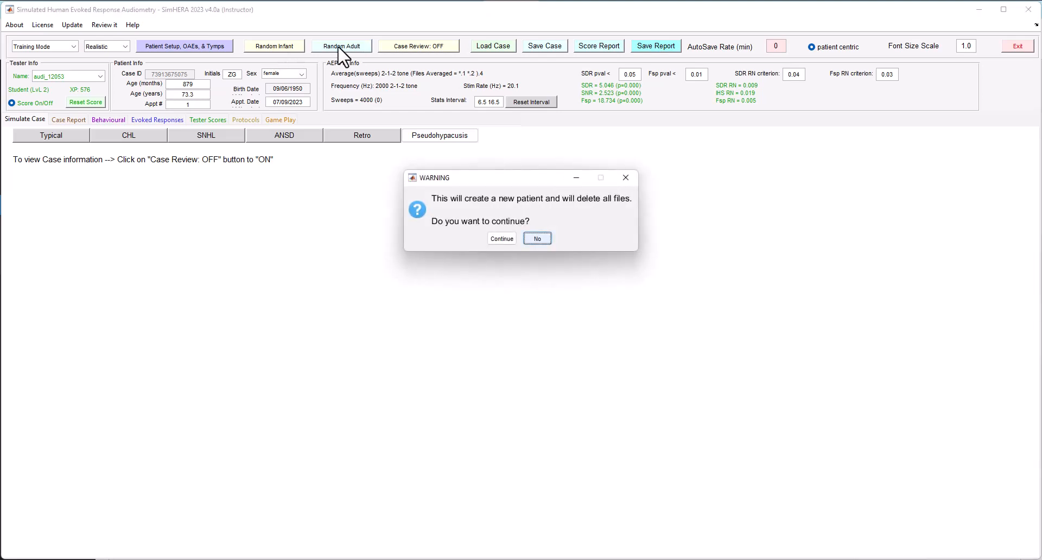
left_click_drag(475, 178, 448, 147)
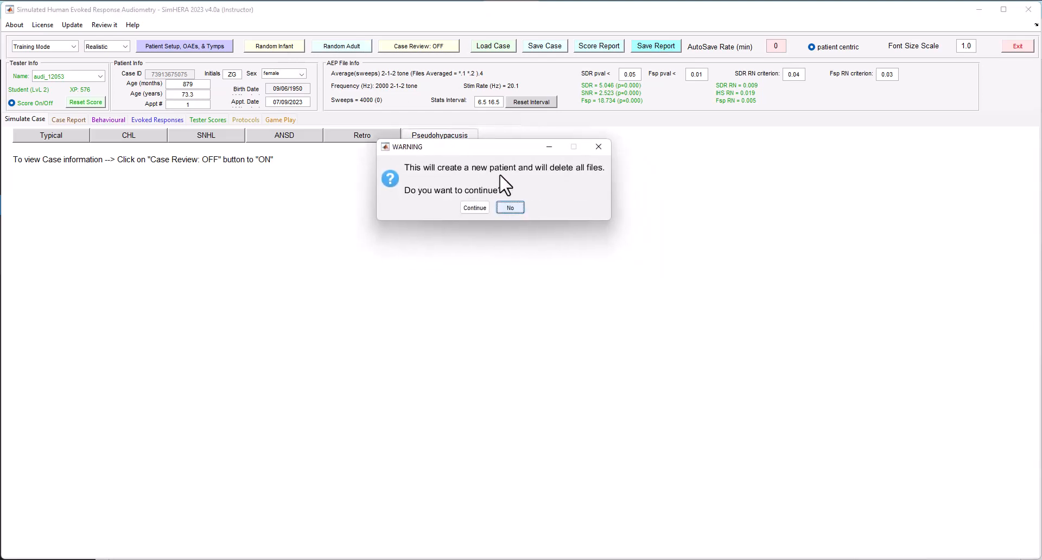
left_click(479, 207)
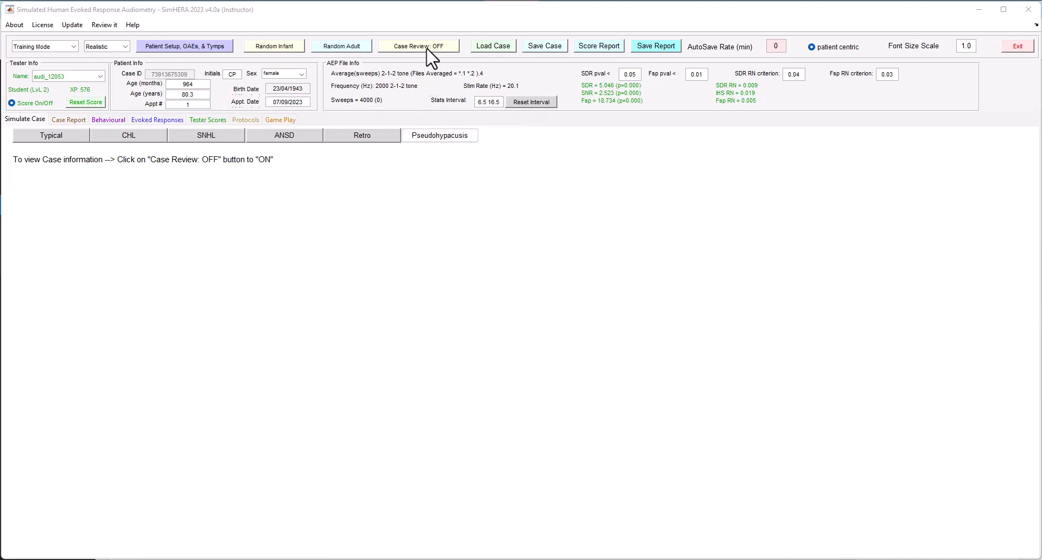
left_click(429, 48)
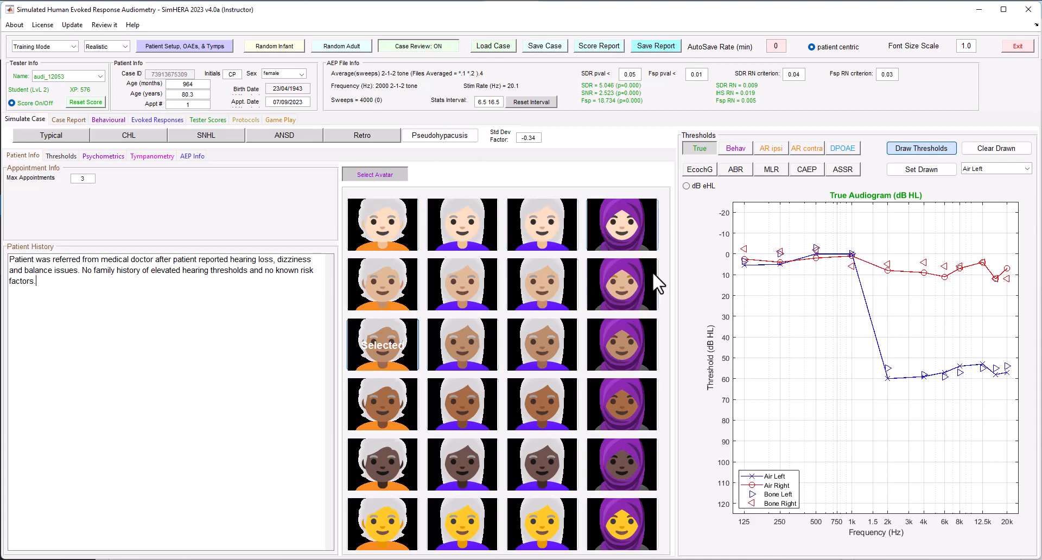
Choose the medium-skinned, grey-haired avatar in purple for the patient and check it in the behavioural test booth
left_click(620, 350)
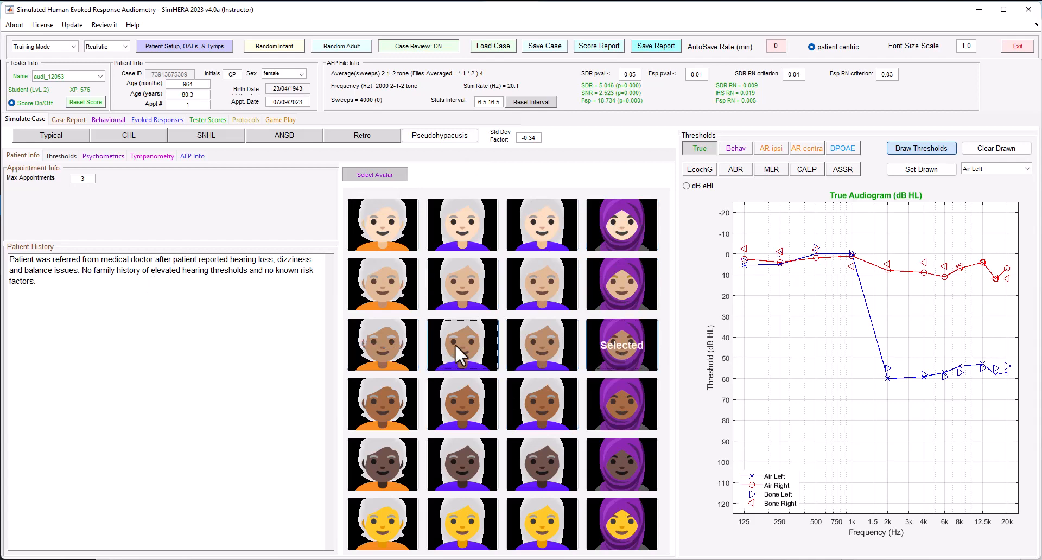
left_click(455, 344)
left_click(108, 121)
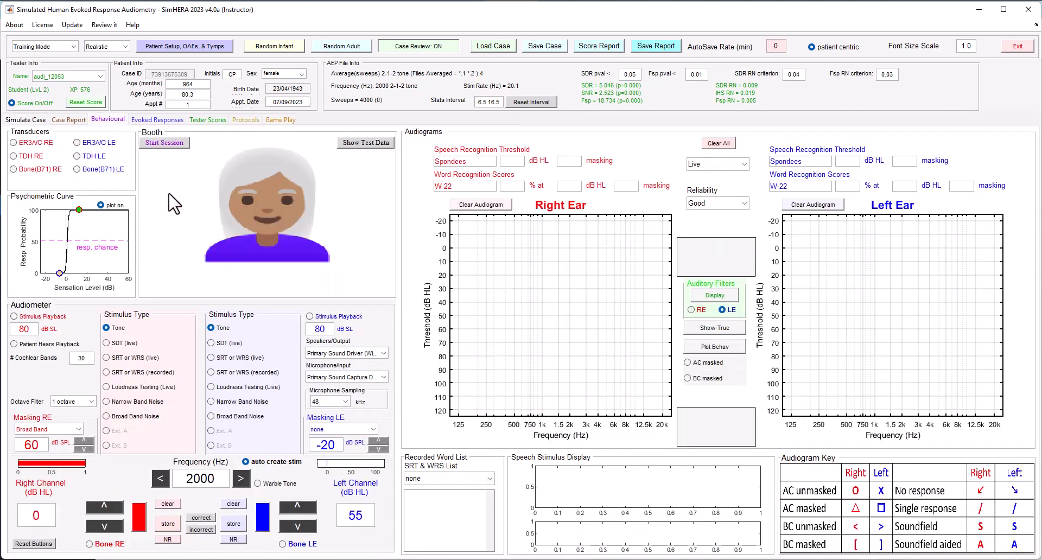
left_click(27, 119)
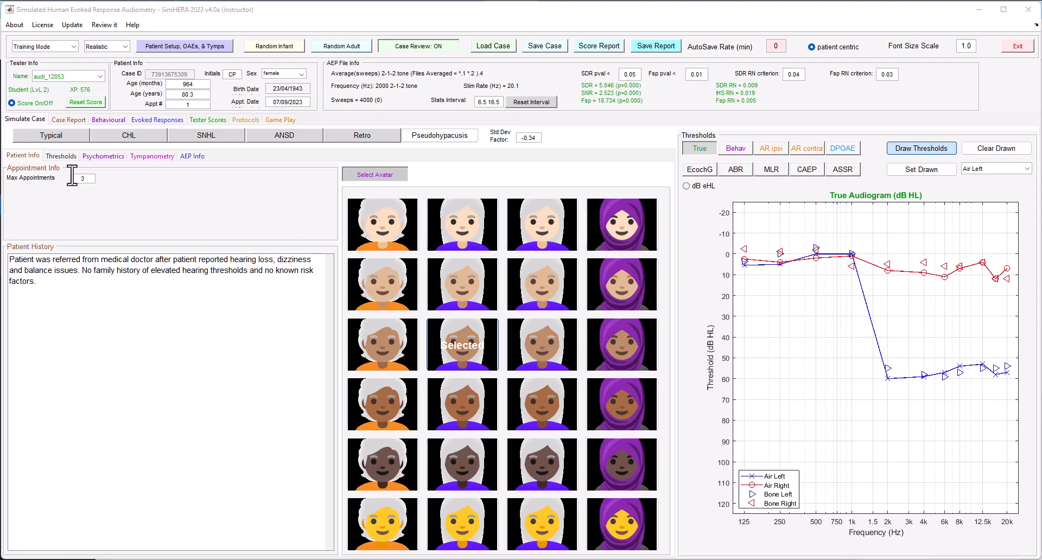
Examine the hearing threshold tables, including effective masking and occlusion effect for both ears, ending on the air conduction values
left_click(68, 158)
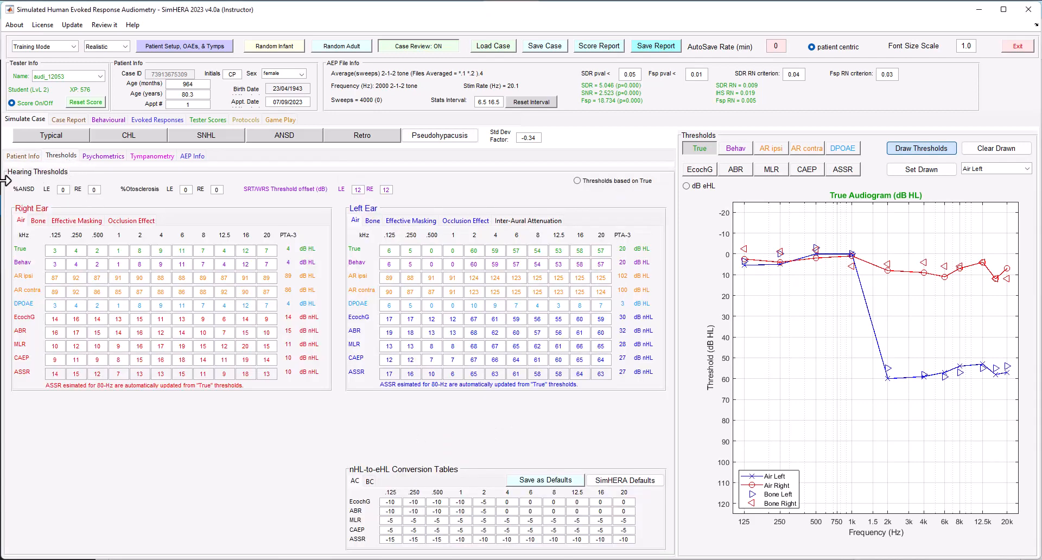
left_click(72, 221)
left_click(140, 222)
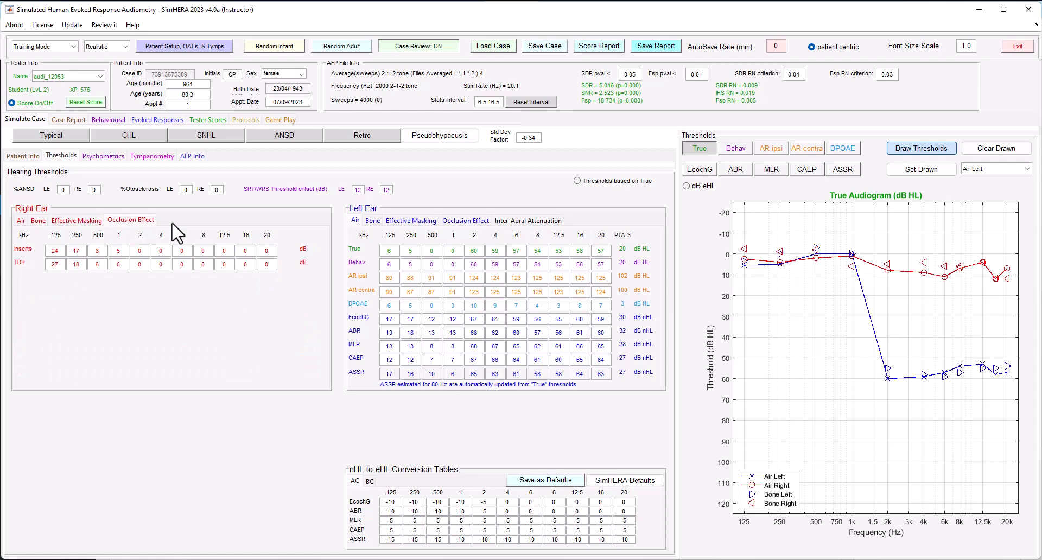
left_click(433, 221)
left_click(470, 223)
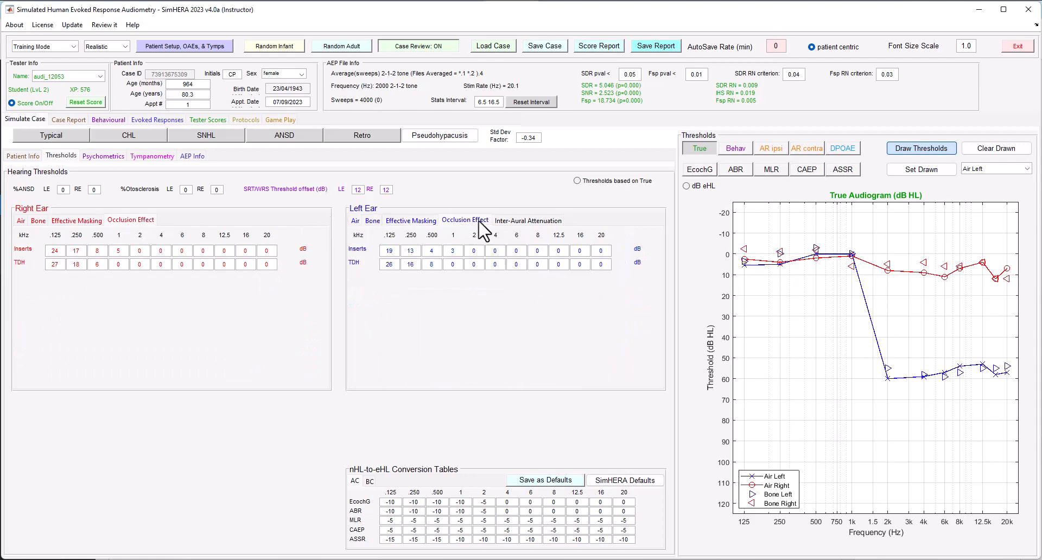
left_click(361, 222)
left_click(22, 222)
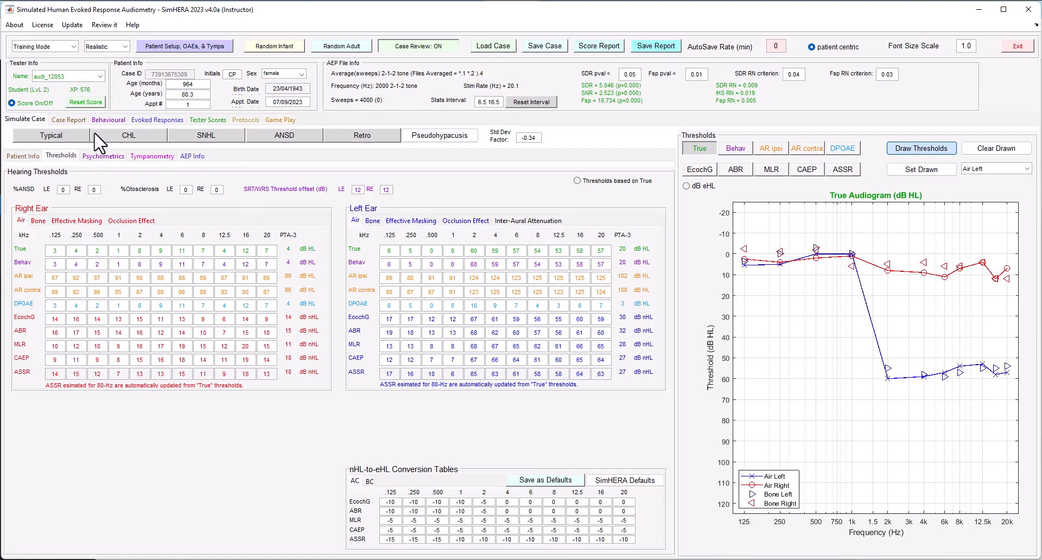
Generate simulated Typical, CHL and SNHL cases one after another to compare their true audiograms
left_click(81, 137)
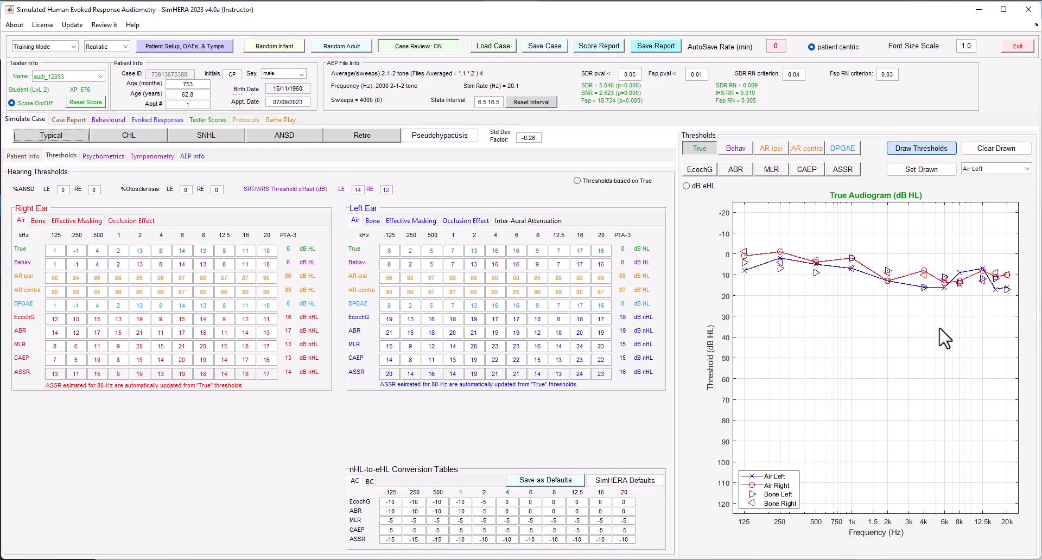
left_click(155, 139)
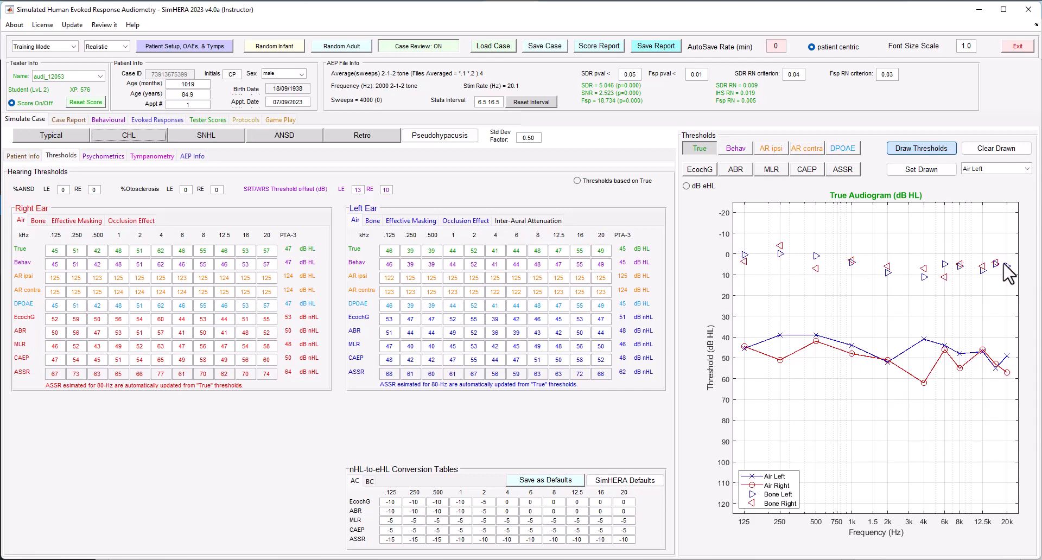
left_click(203, 139)
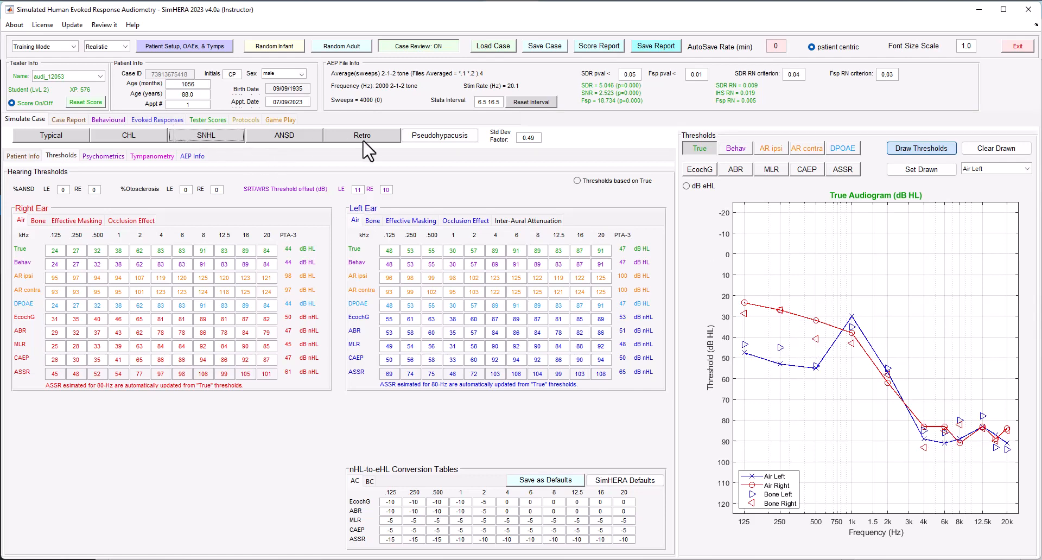
Generate a Pseudohypacusis case and compare its true audiogram with its behavioural audiogram
left_click(454, 146)
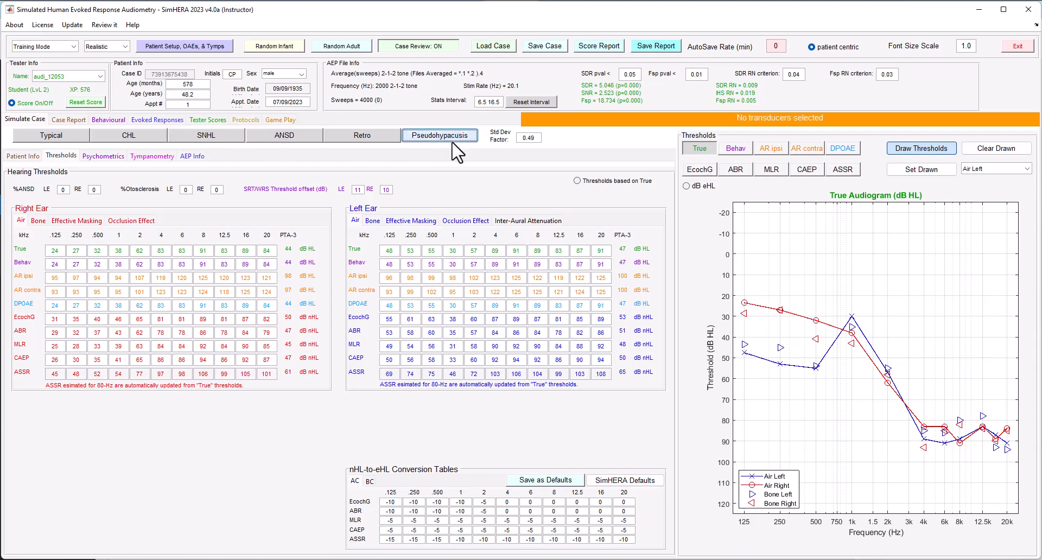
left_click(453, 145)
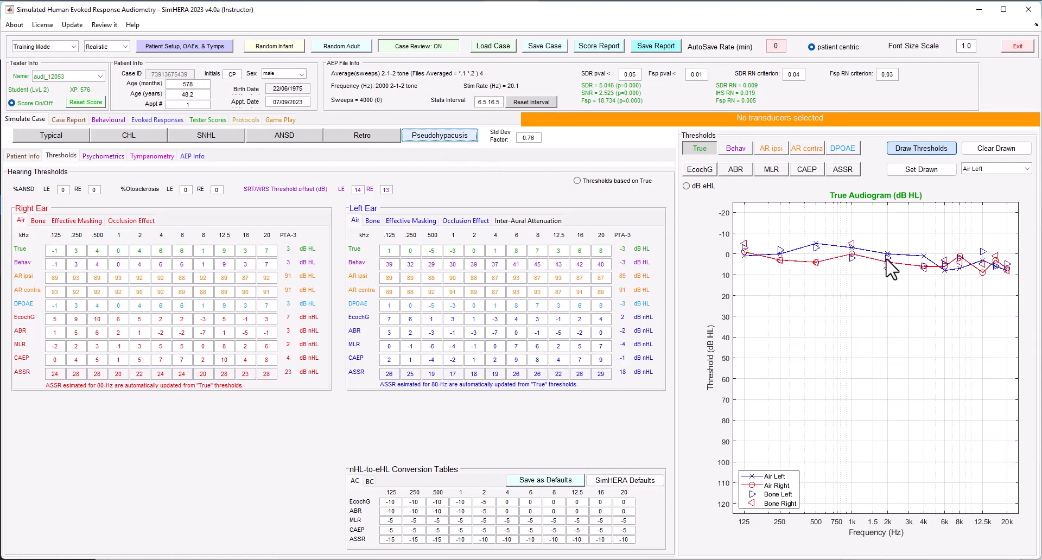
left_click(739, 152)
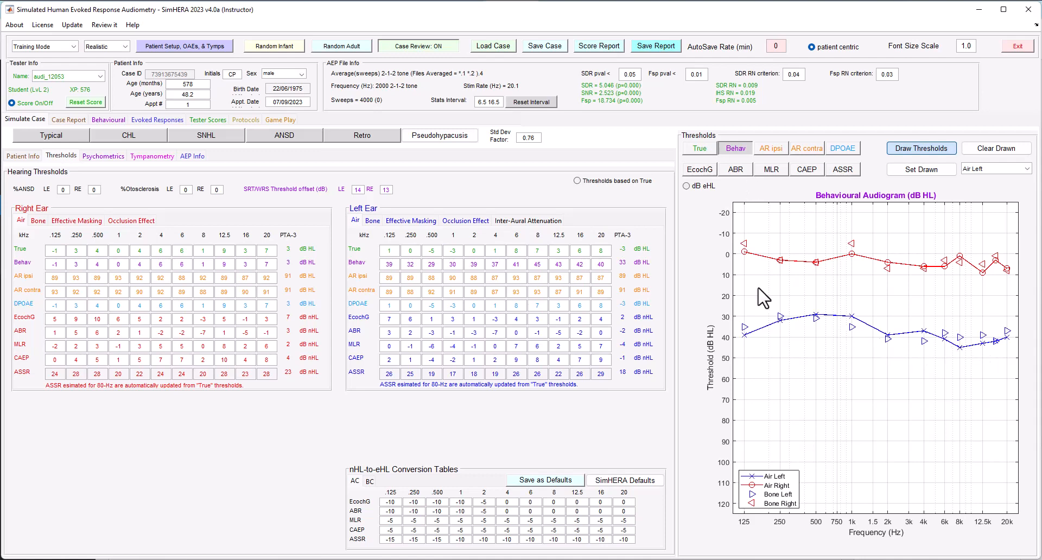
left_click(704, 150)
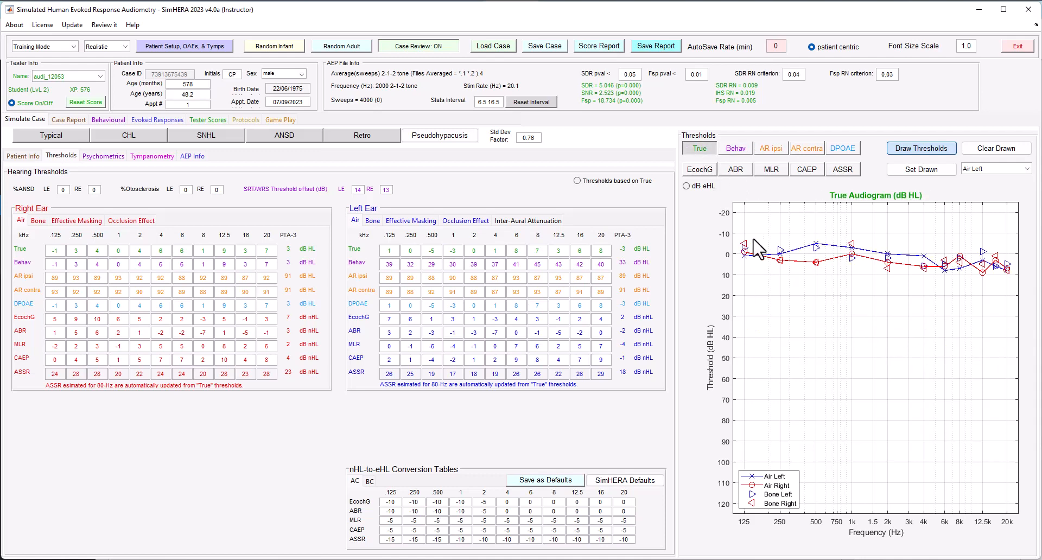
left_click(735, 149)
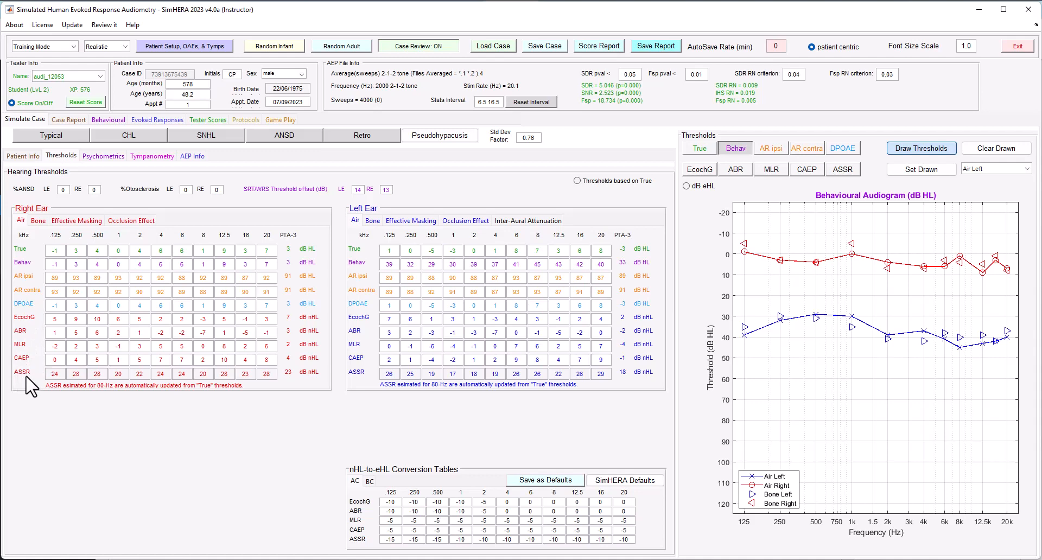
Base the patient's thresholds on the True values and display the true audiogram
left_click(577, 181)
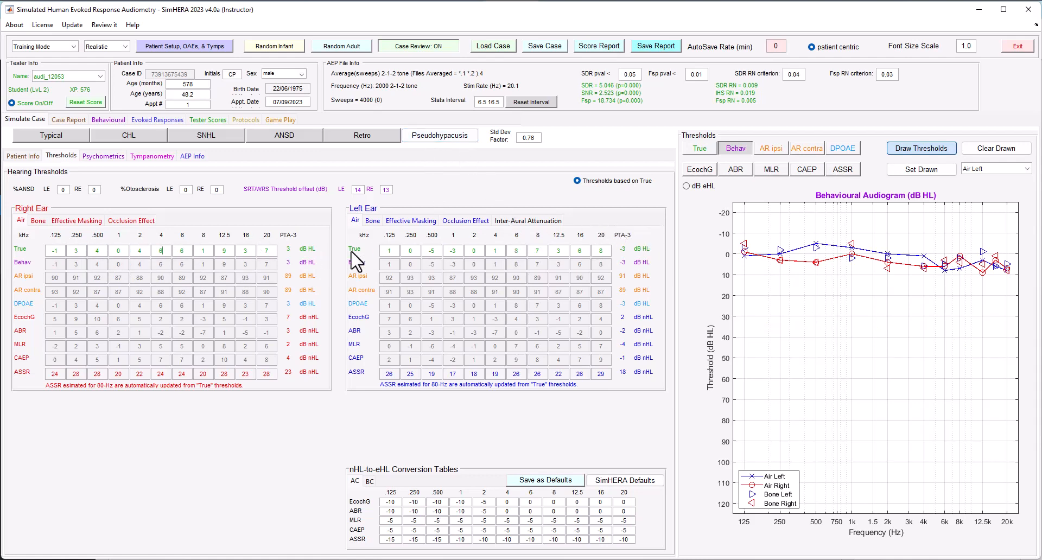
left_click(696, 154)
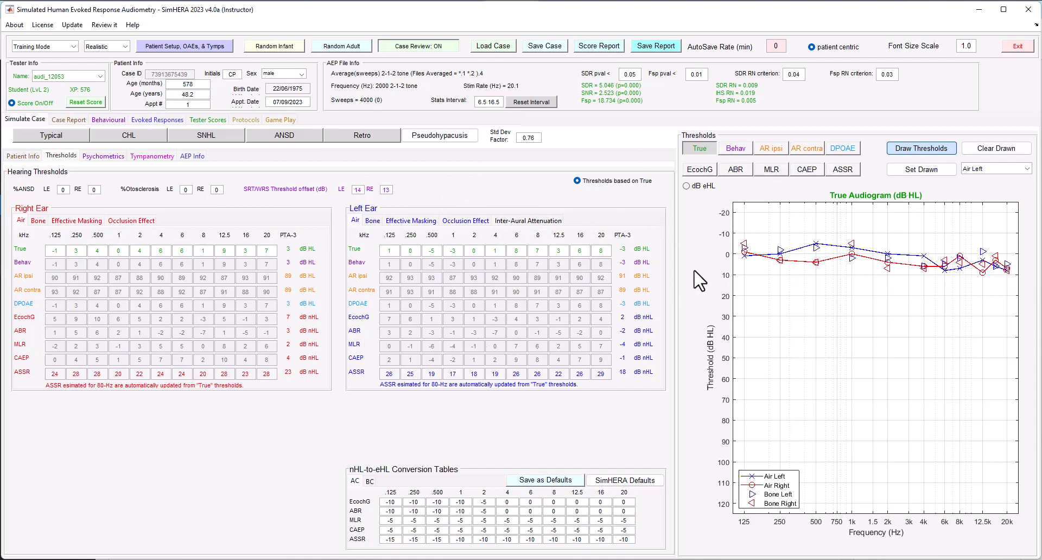
Try to draw and apply an Air Left threshold line sloping from about 20 to 75 dB HL on the true audiogram
left_click(935, 152)
mouse_move(760, 297)
left_mouse_down()
mouse_move(833, 305)
mouse_move(945, 400)
mouse_move(983, 409)
left_mouse_up()
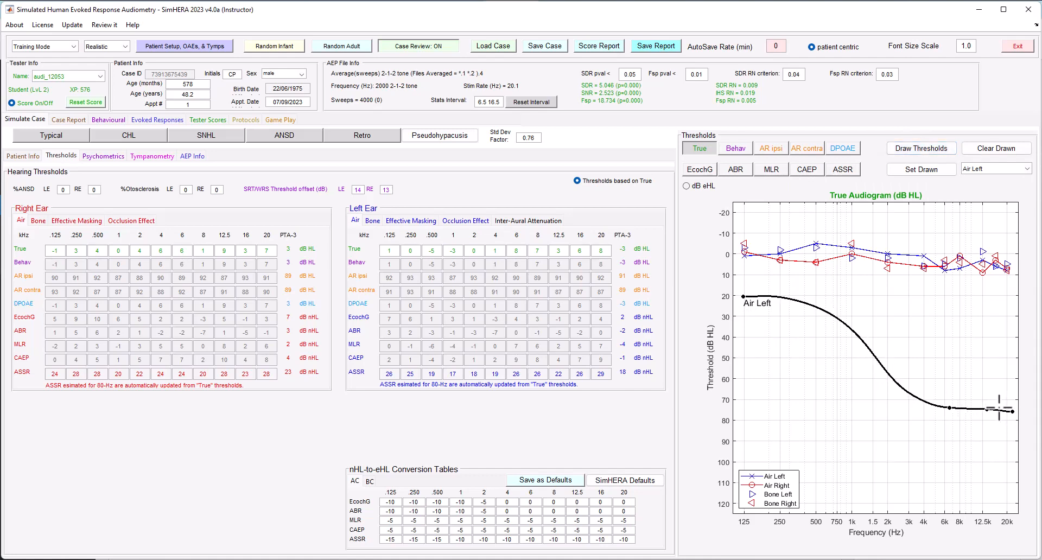
left_click(936, 170)
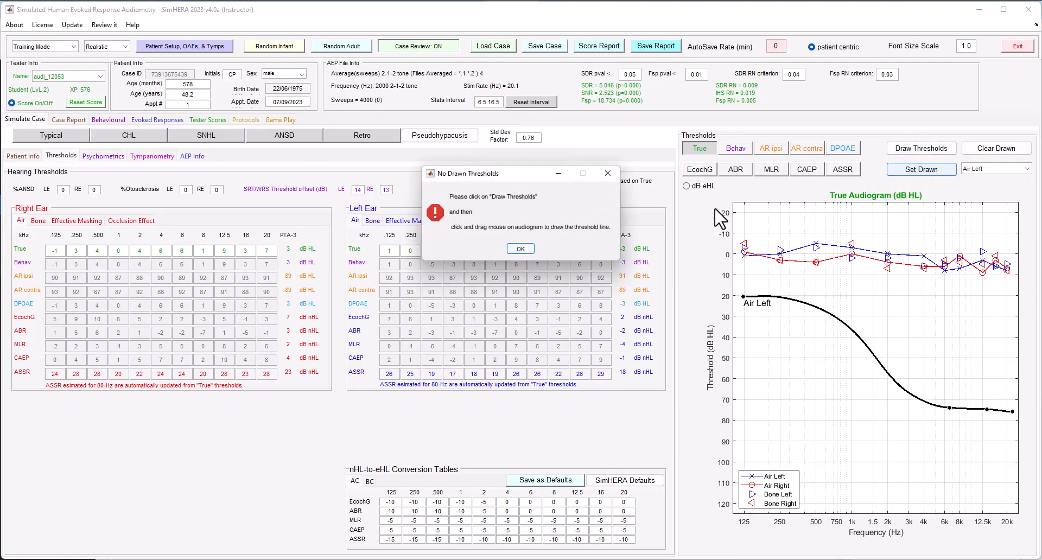
left_click(521, 249)
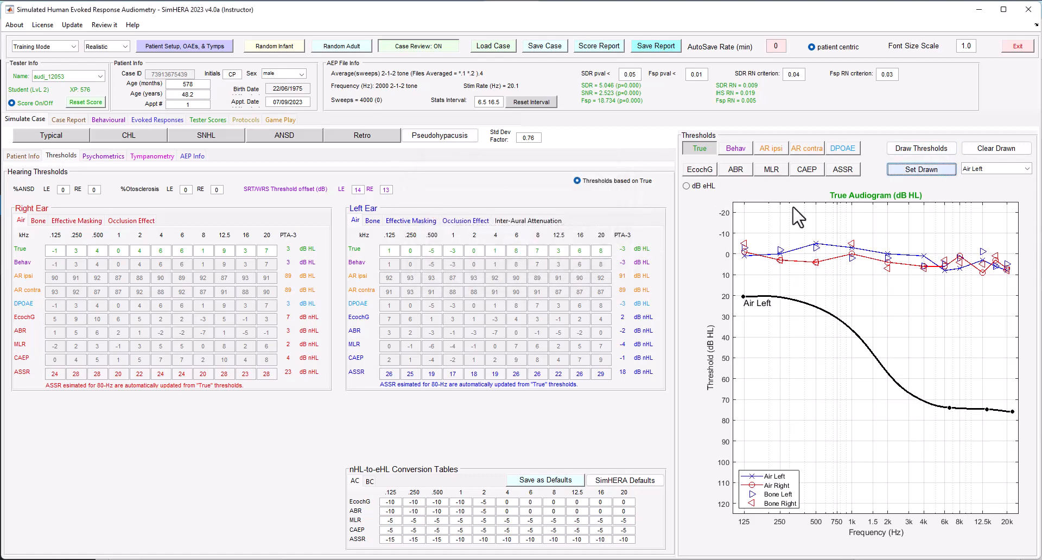
Draw an Air Left threshold line on the true audiogram, sloping from about 26 to 60 dB HL, and apply it
left_click(914, 148)
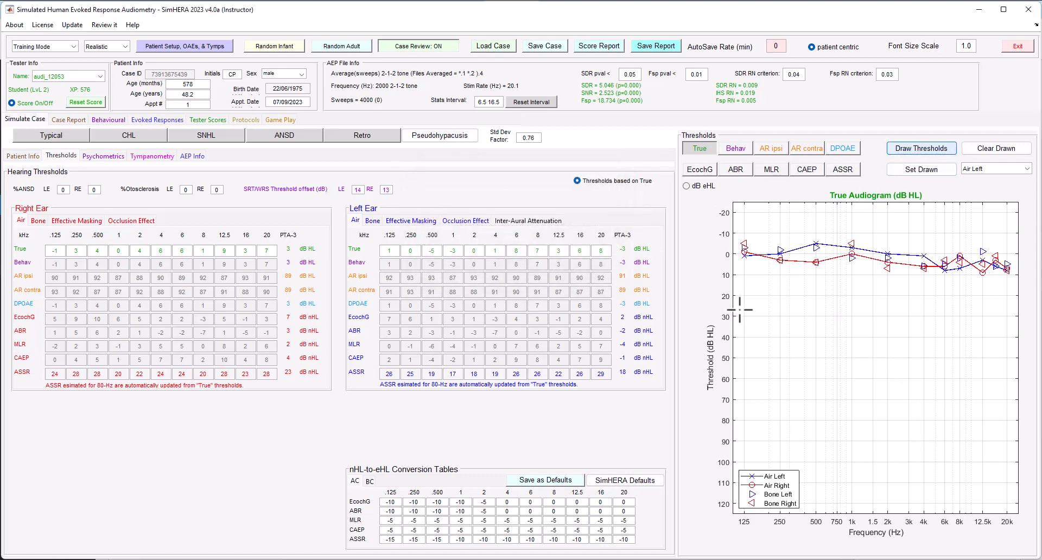
mouse_move(740, 308)
left_mouse_down()
mouse_move(819, 308)
mouse_move(888, 362)
mouse_move(934, 374)
left_mouse_up()
left_click_drag(998, 382, 1016, 378)
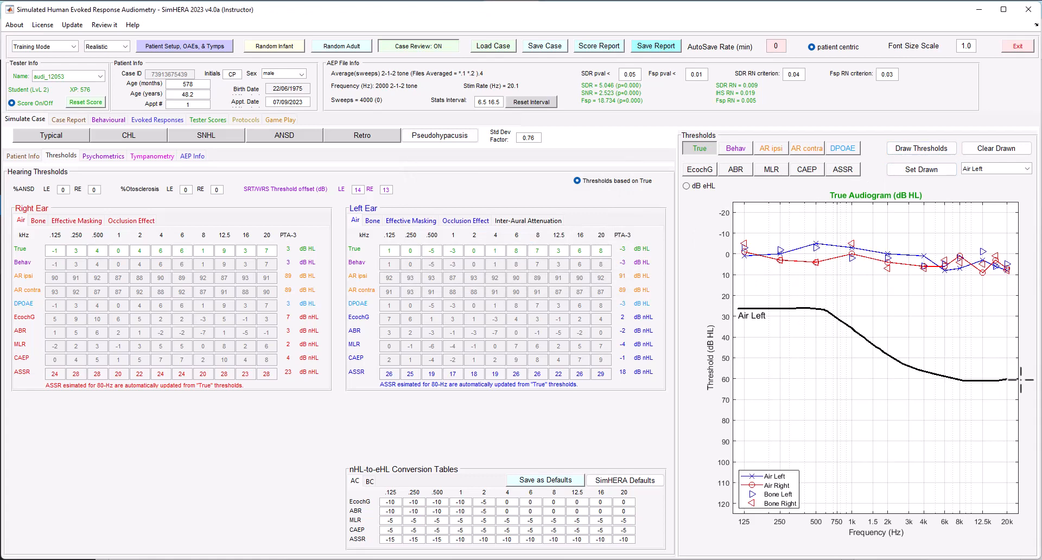
left_click(934, 171)
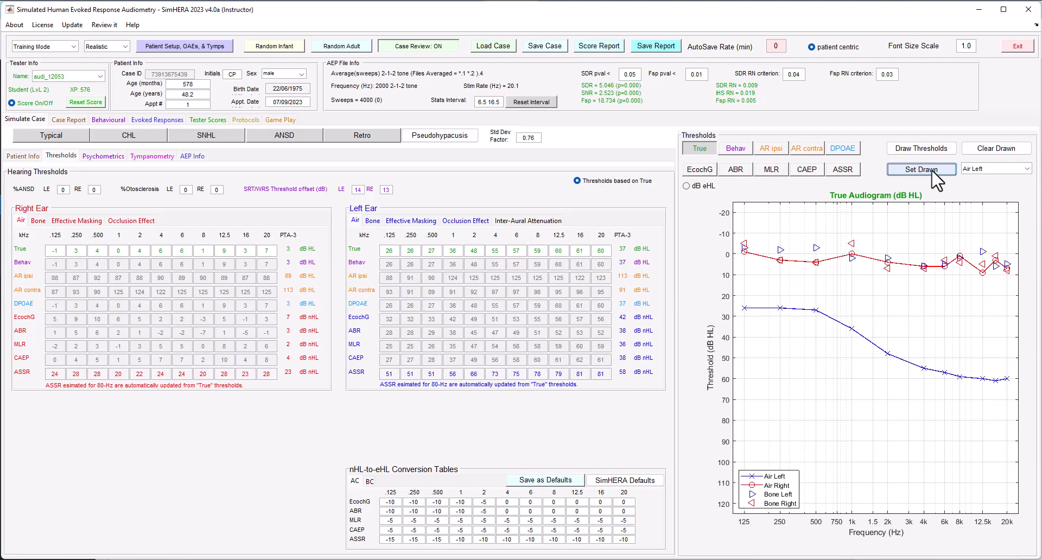
Draw a Bone Left threshold line just above the Air Left line, from about 24 to 56 dB HL, and apply it
left_click(977, 169)
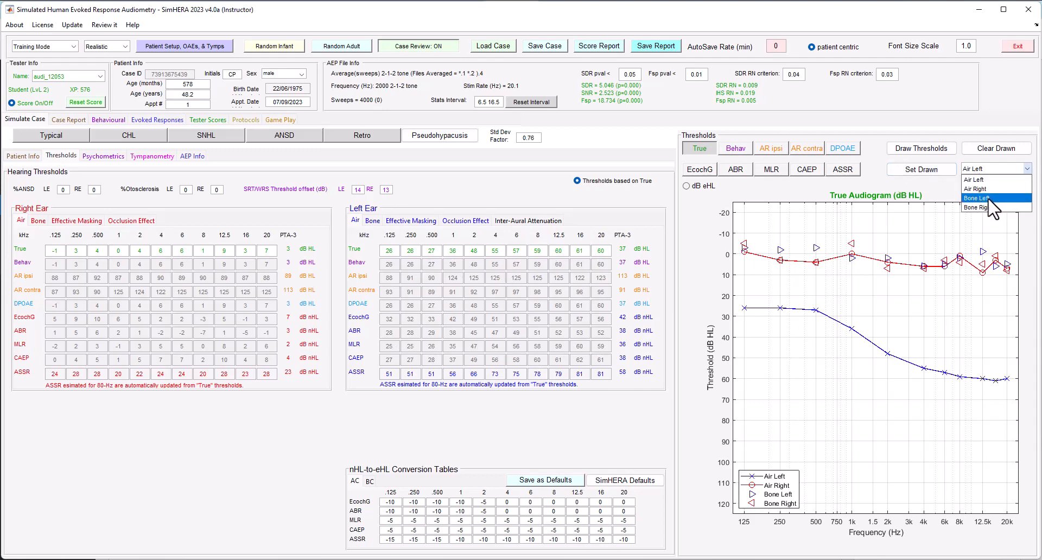
left_click(981, 198)
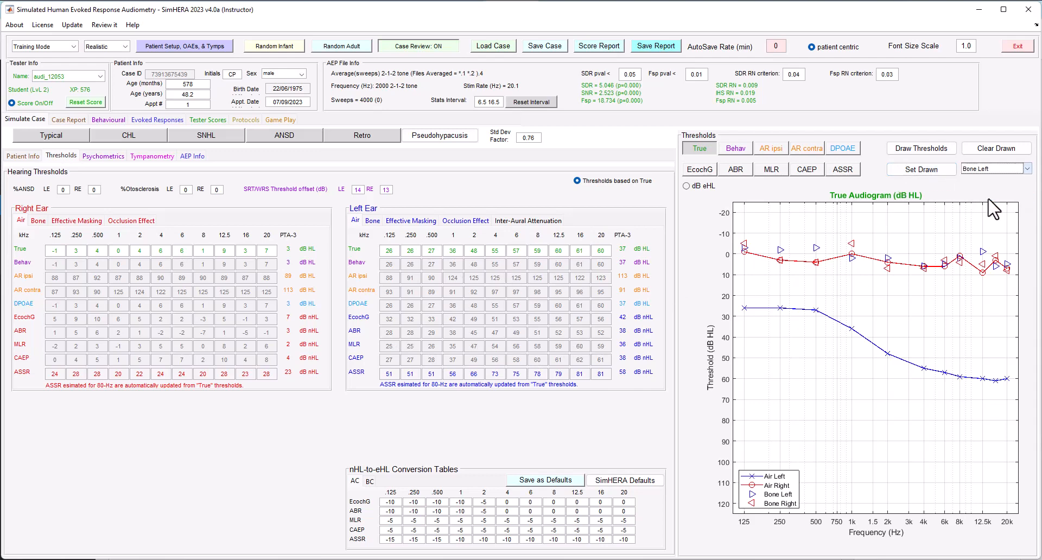
left_click(917, 155)
mouse_move(742, 305)
left_mouse_down()
mouse_move(787, 304)
mouse_move(1001, 369)
left_mouse_up()
left_click(917, 169)
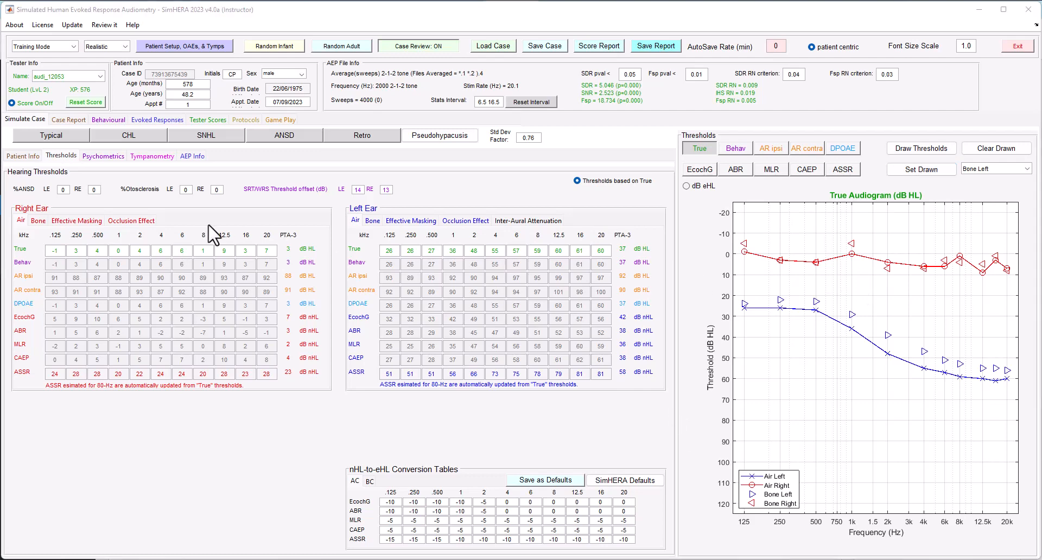
Reduce the patient's behavioural reliability so the psychometric curve reaches 50% at 15 dB and 95% at 50 dB
left_click(106, 156)
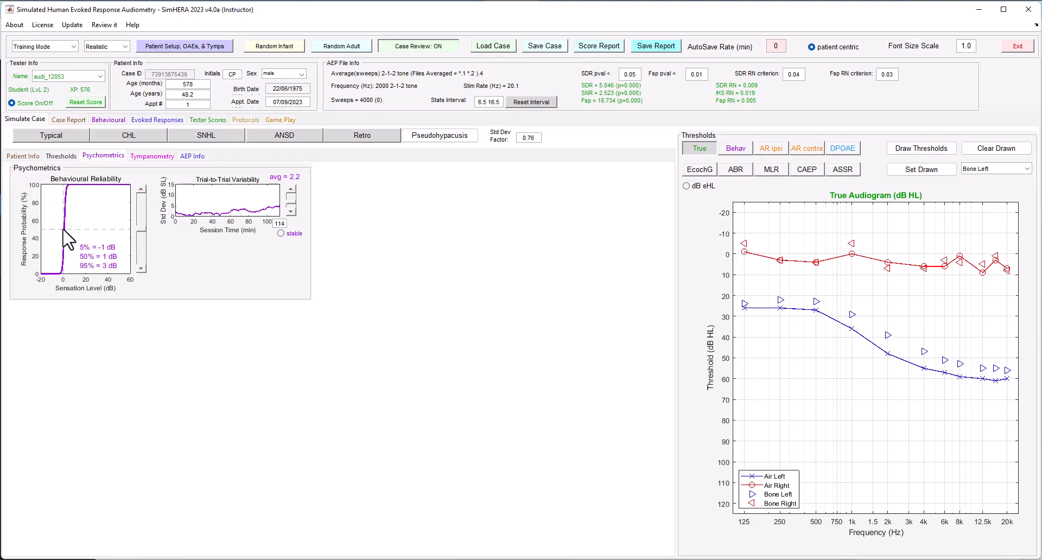
left_click_drag(140, 231, 143, 190)
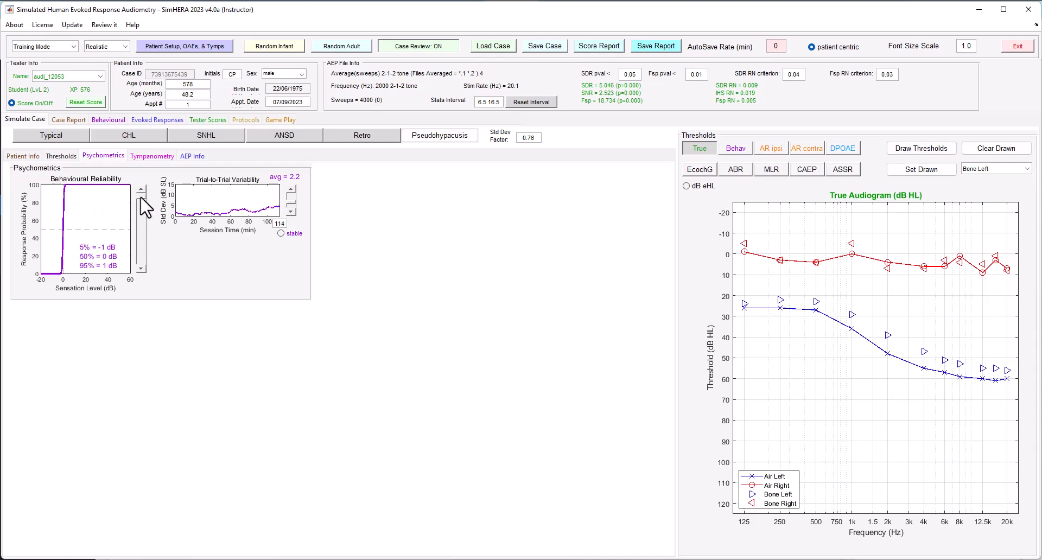
left_click_drag(141, 198, 148, 269)
left_click(142, 267)
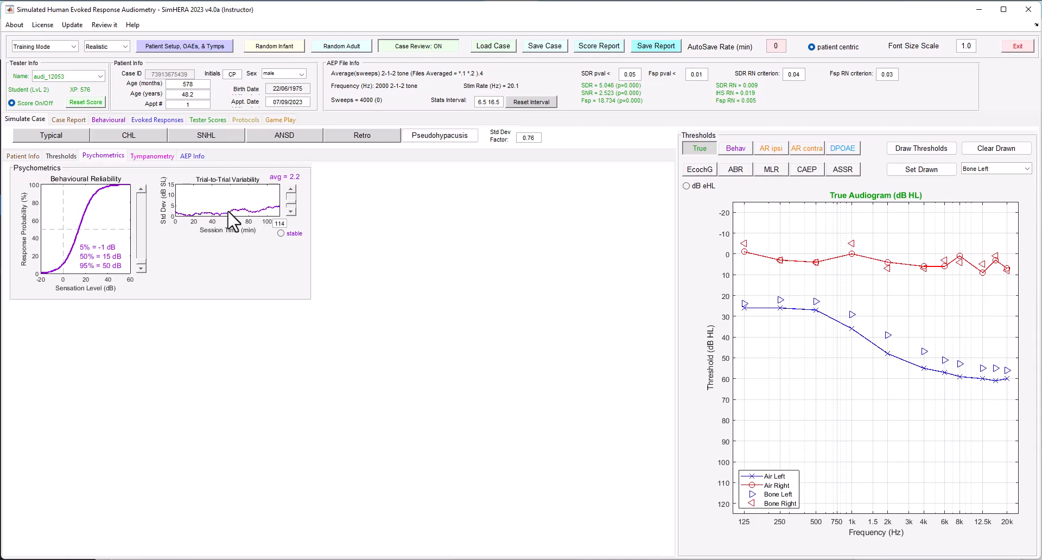
Set the patient's trial-to-trial threshold variability to an average of 8.5 dB SL
left_click(291, 211)
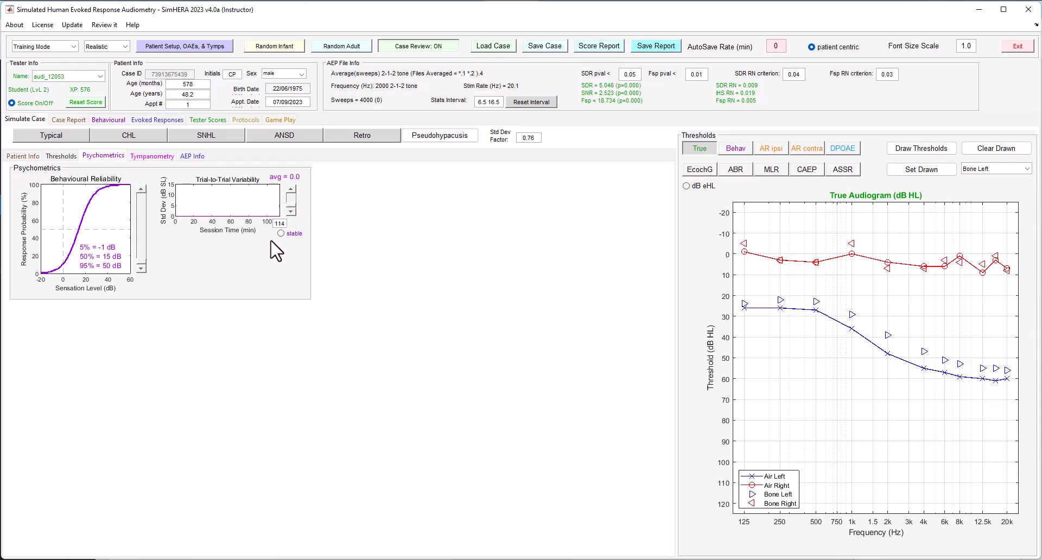
left_click(288, 205)
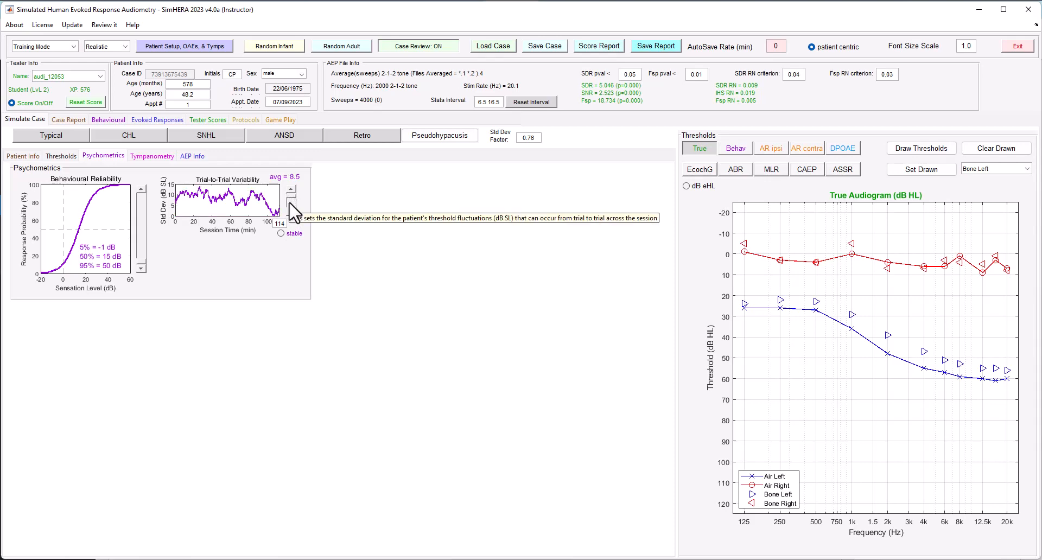
Lower the trial-to-trial variability, try a stable level averaging 2.5 dB SL, and switch the stable option back off
left_click(290, 201)
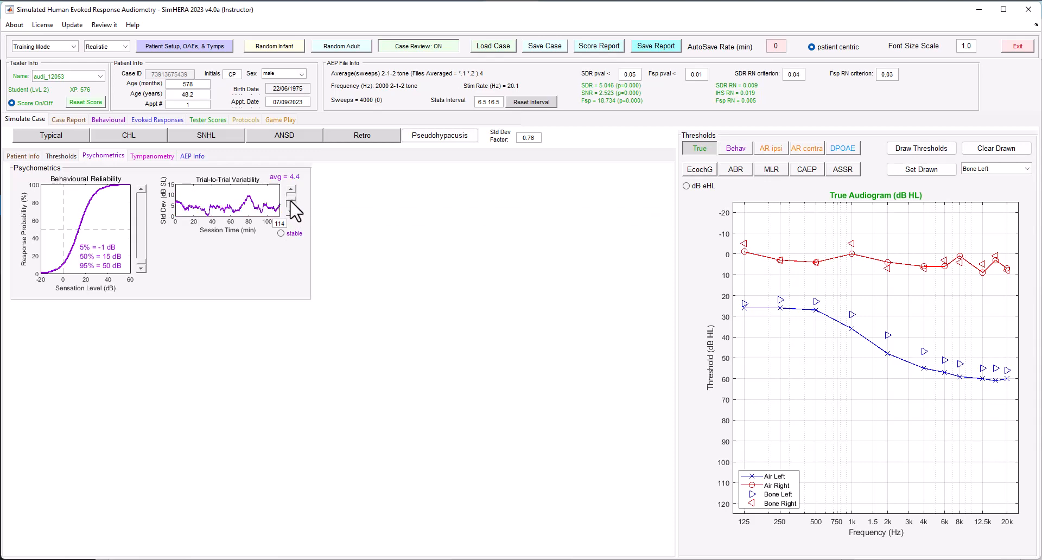
left_click(283, 234)
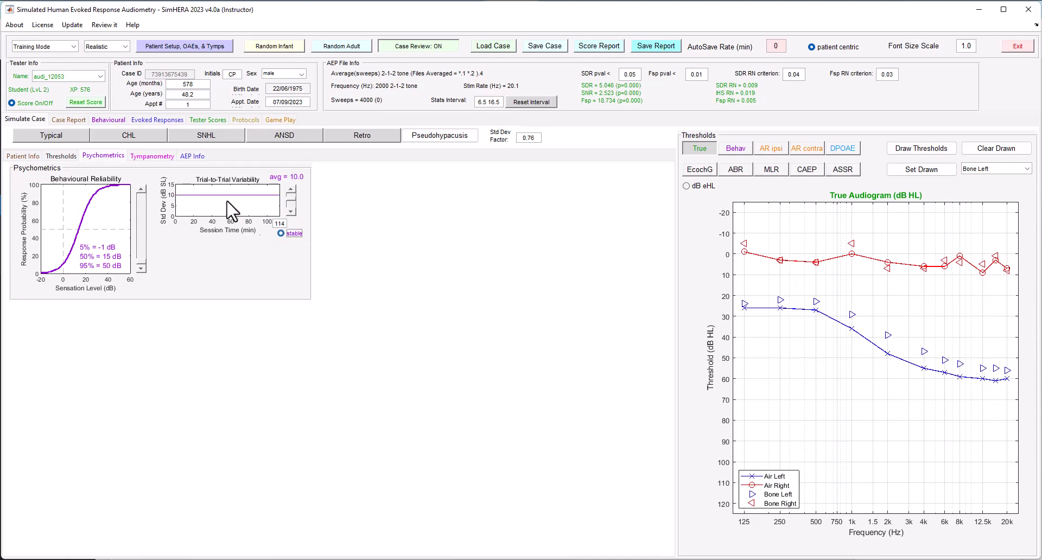
left_click(291, 206)
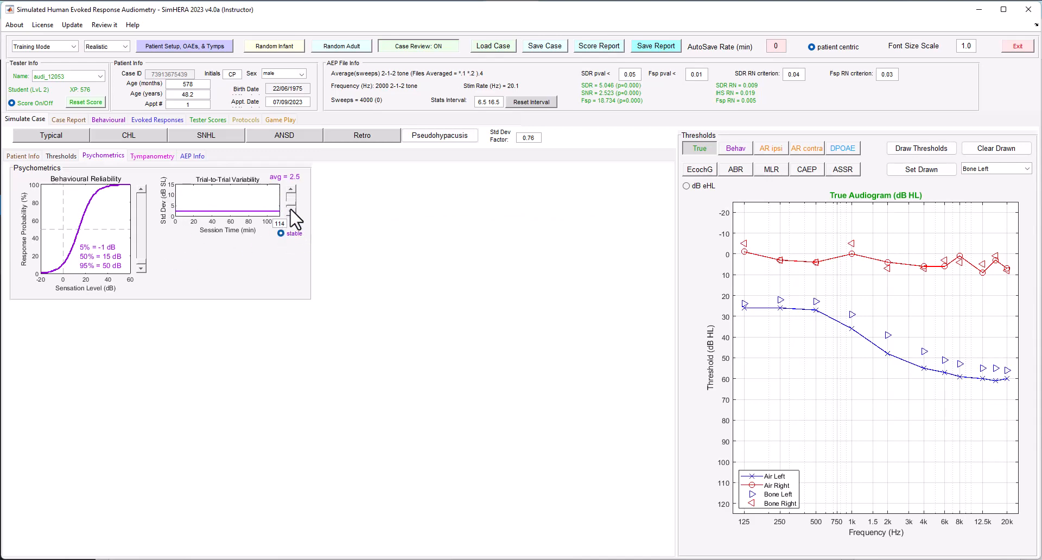
left_click(280, 233)
Draw a double-peaked right-ear tympanogram with its main peak about 2.8 mmho near -114 daPa, and set it as the case's tympanogram
left_click(146, 157)
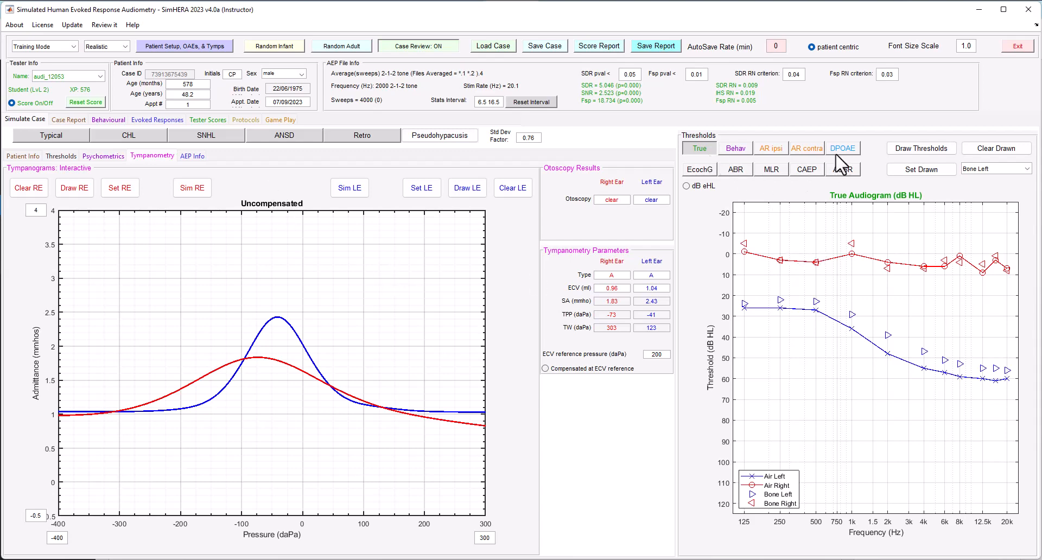
left_click(74, 187)
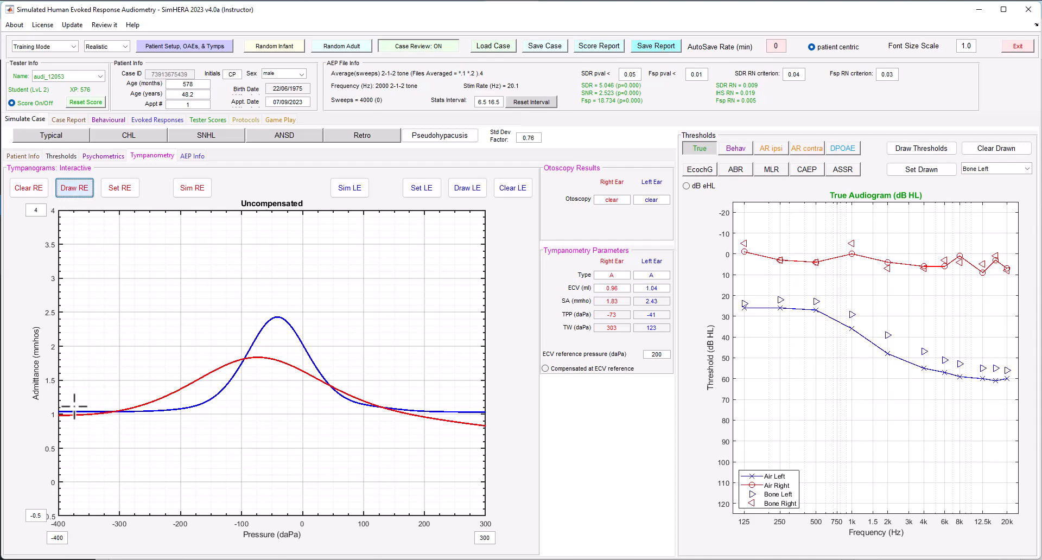
mouse_move(64, 408)
left_mouse_down()
mouse_move(157, 381)
mouse_move(235, 288)
mouse_move(270, 332)
mouse_move(328, 369)
mouse_move(487, 413)
left_mouse_up()
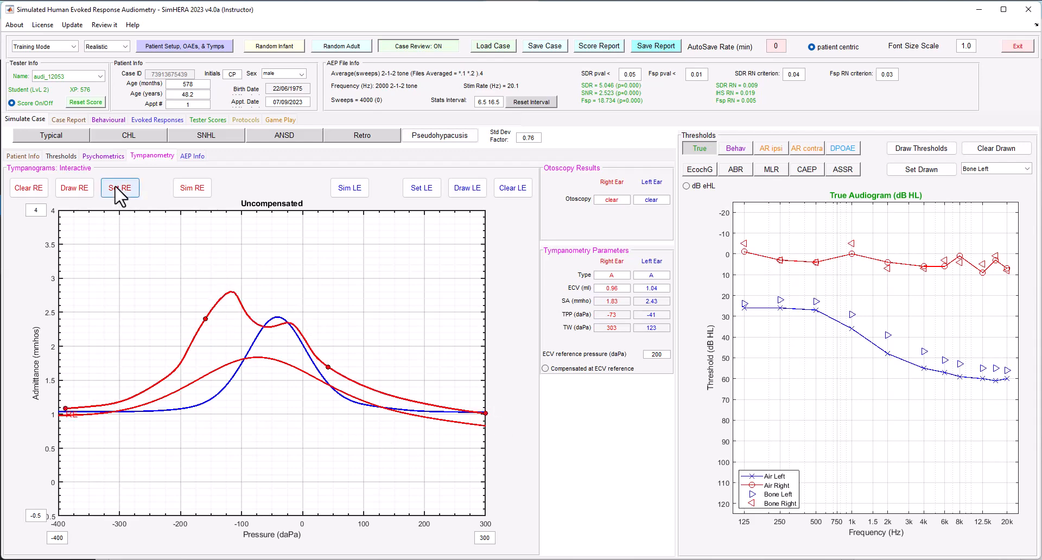
mouse_move(205, 319)
left_mouse_down()
mouse_move(205, 342)
mouse_move(209, 296)
mouse_move(205, 342)
mouse_move(207, 319)
left_mouse_up()
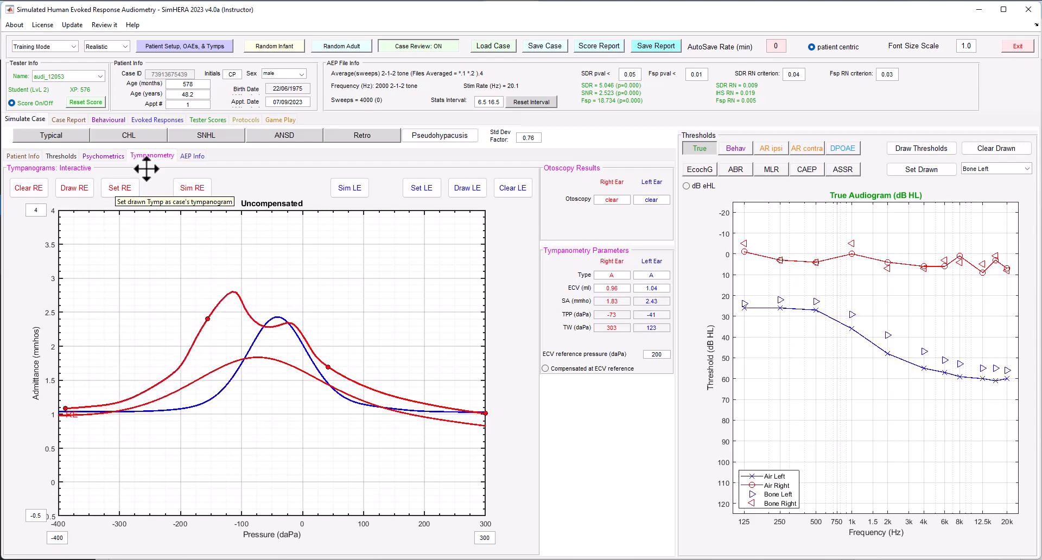
left_click(132, 198)
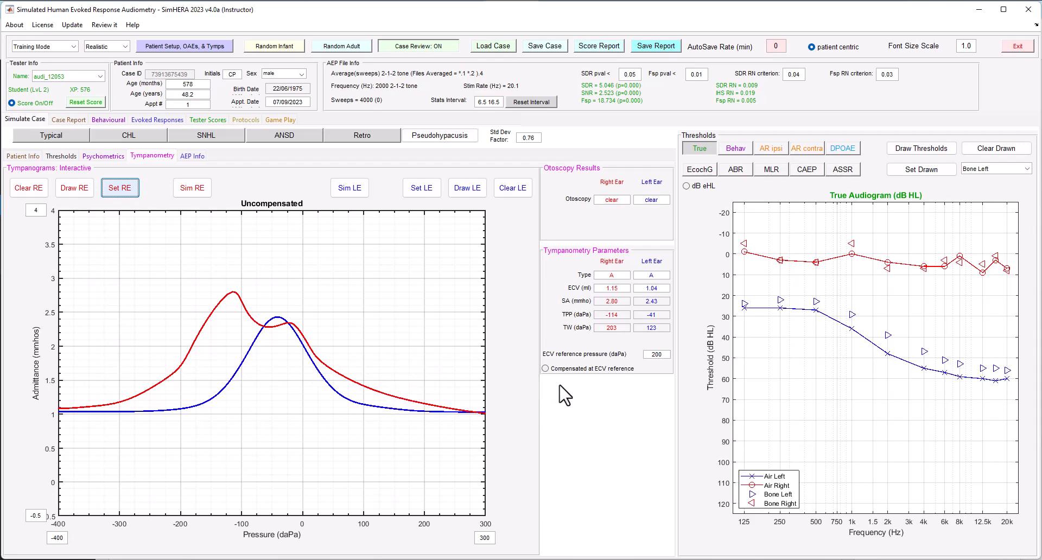
Toggle the tympanograms' compensation at the ECV reference on and back off
left_click(622, 290)
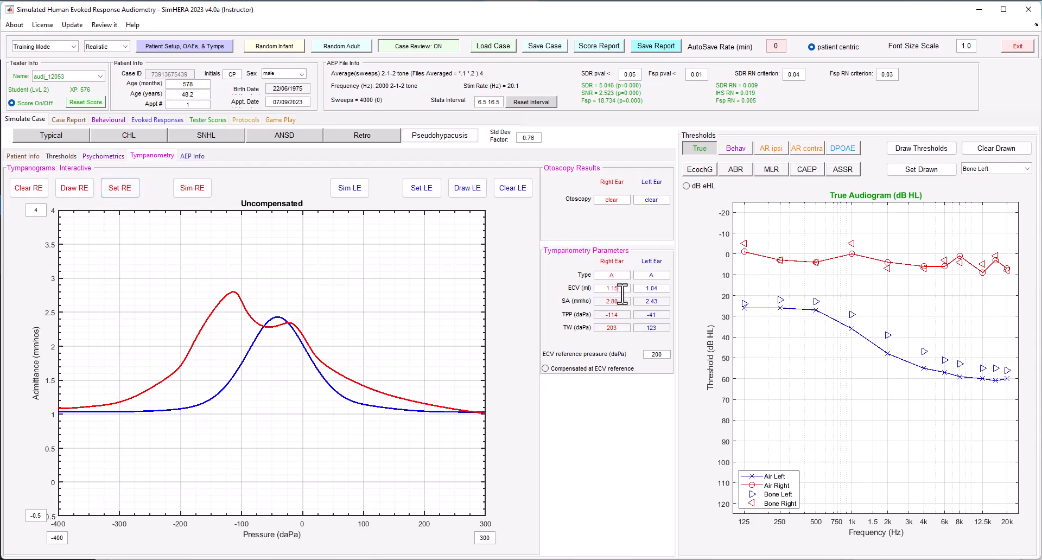
left_click(558, 375)
left_click(567, 371)
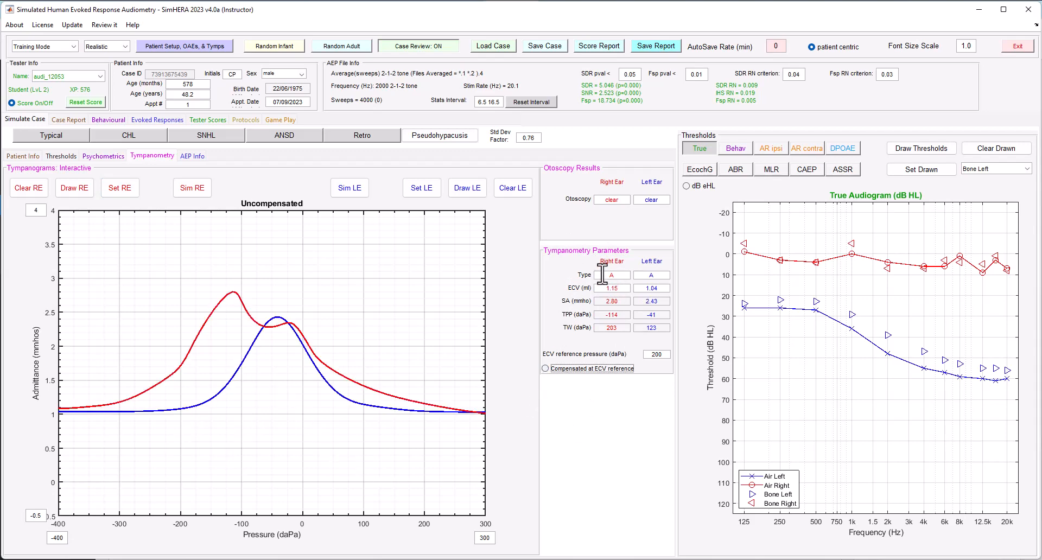
Set the left ear's ABR wave latencies to 6.42 ms for wave V and 8.23 ms for wave VI
left_click(195, 157)
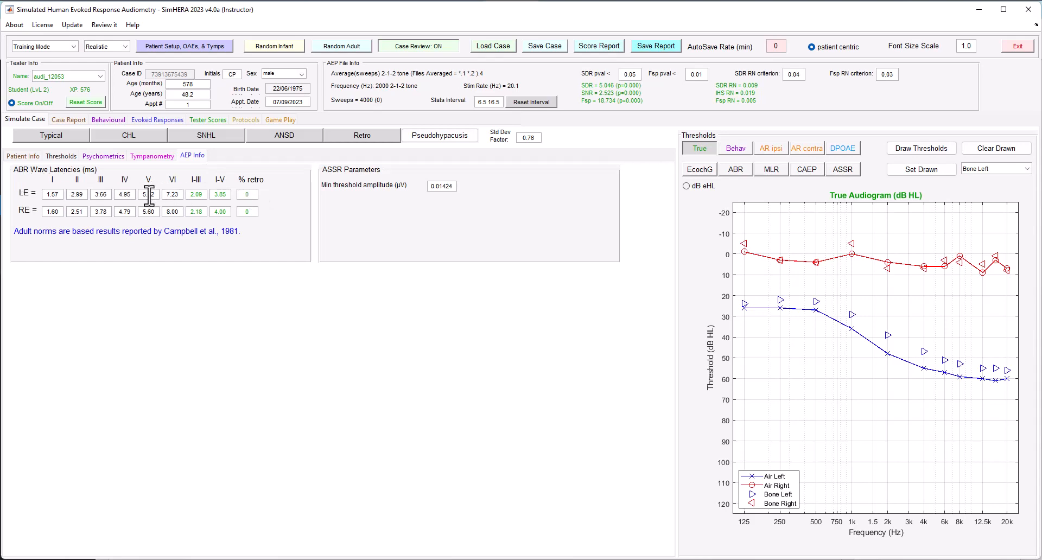
left_click_drag(145, 196, 172, 197)
left_click(154, 157)
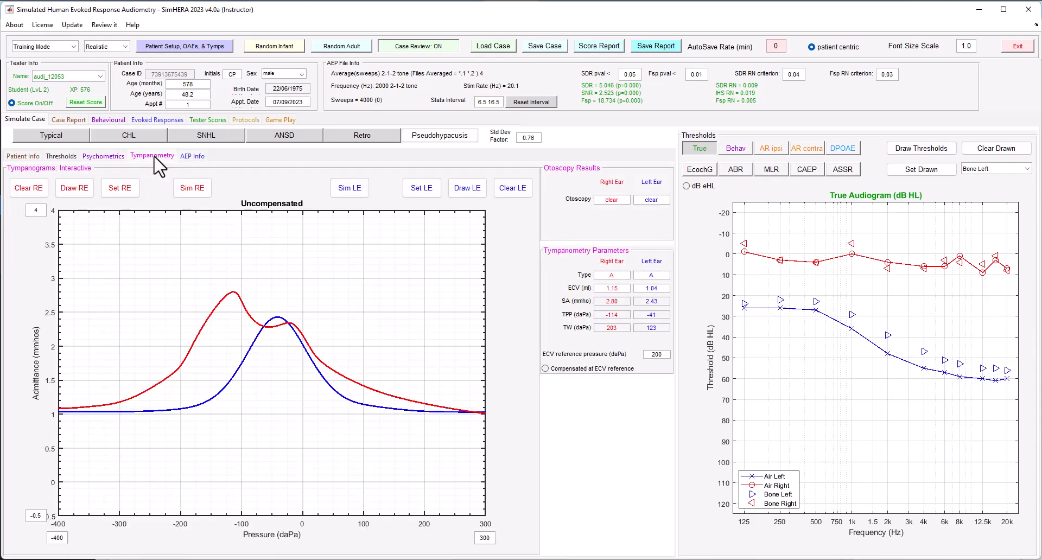
left_click(192, 156)
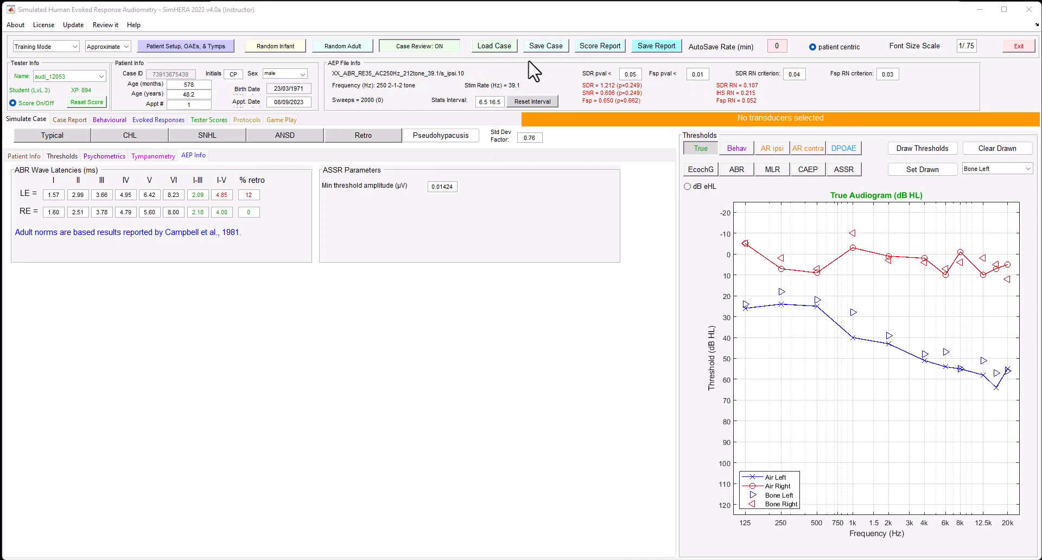
Examine the available default test protocols and the brief patient history in the case report, and return to the protocols
left_click(249, 120)
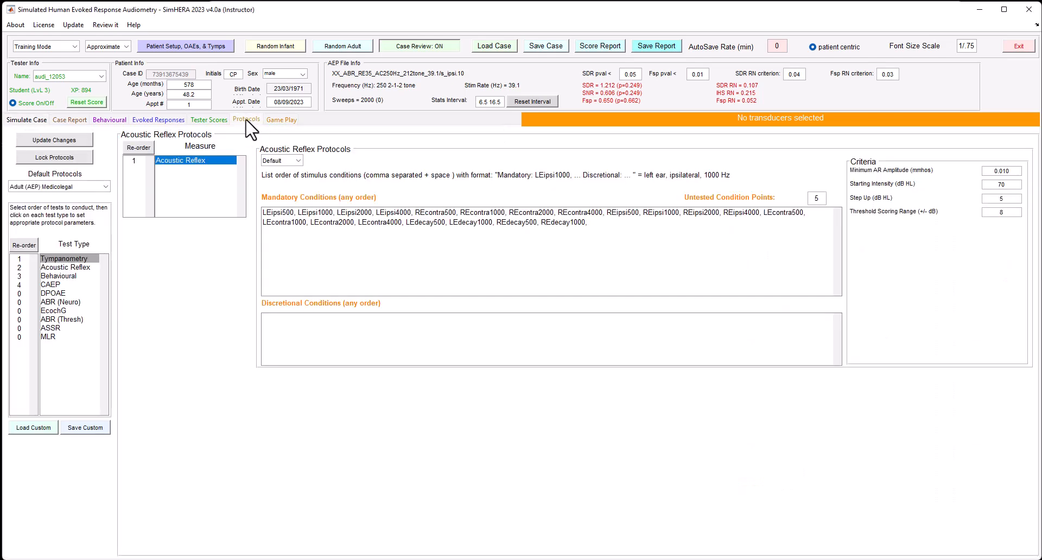
left_click(106, 187)
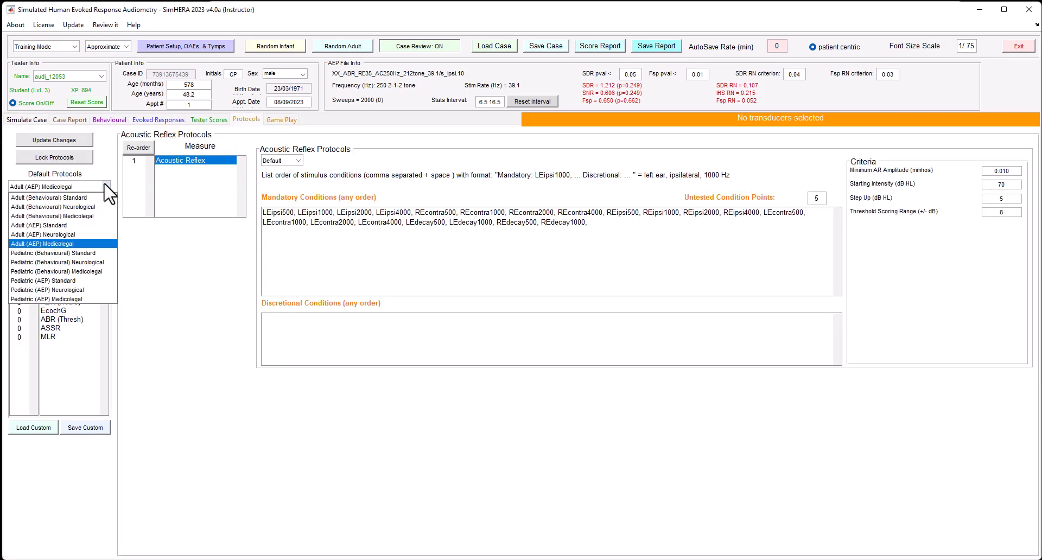
left_click(138, 255)
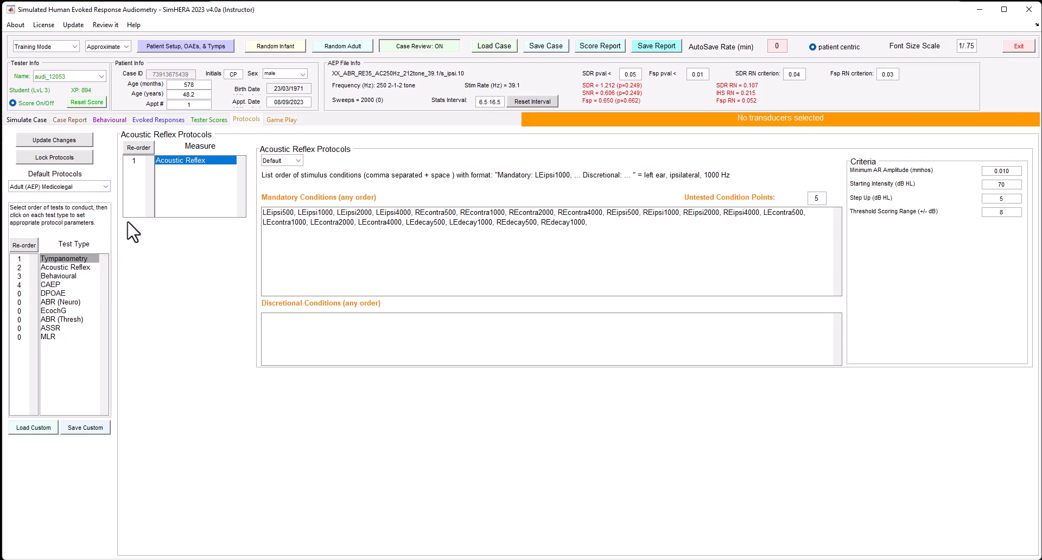
left_click(73, 124)
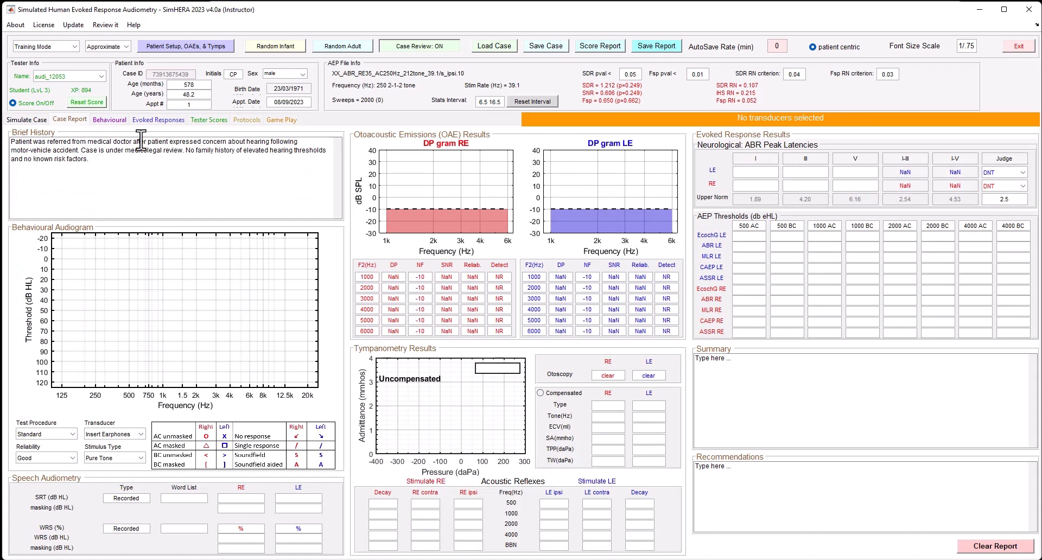
left_click(247, 121)
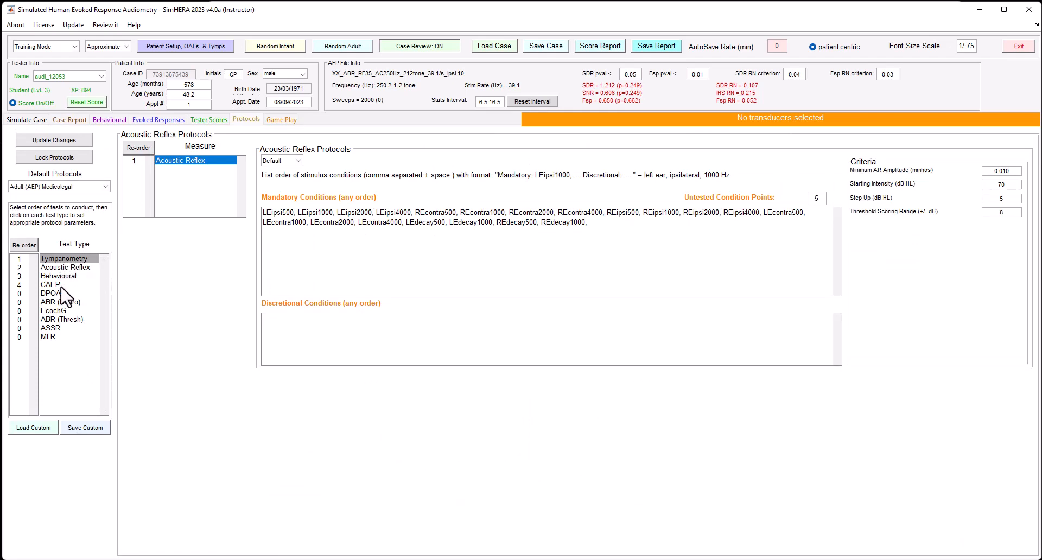
Try ordering Acoustic Reflex first and Tympanometry second in the test list, and reload the Adult (AEP) Medicolegal default protocol
double_click(22, 261)
type("2")
left_click_drag(16, 268, 22, 269)
type("1")
left_click(26, 244)
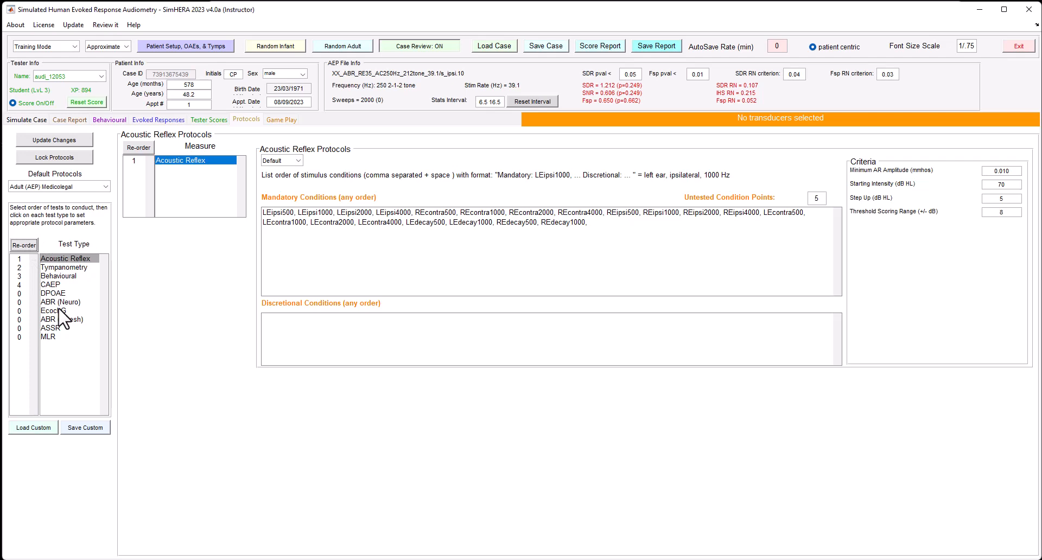
left_click(82, 187)
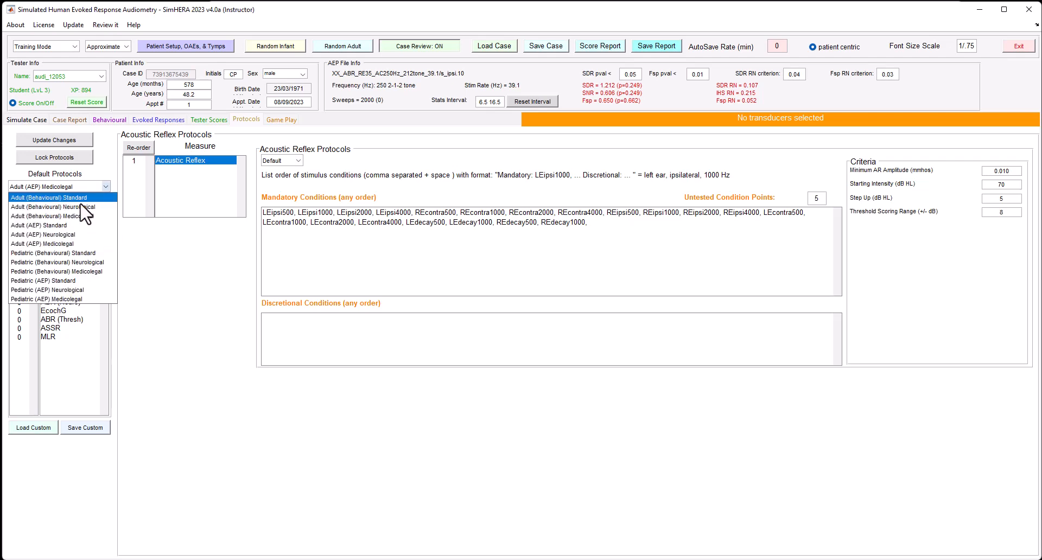
left_click(79, 243)
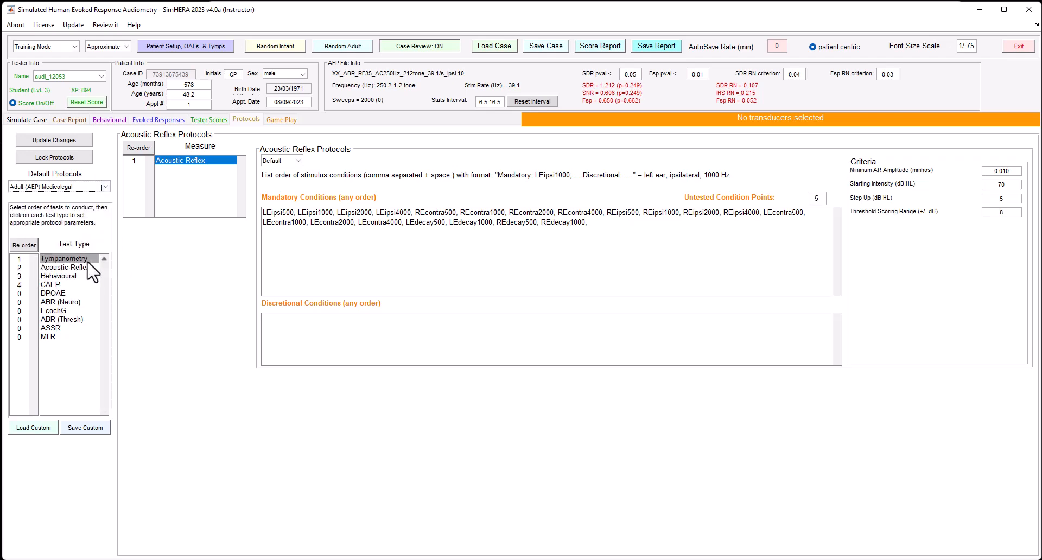
Review the stimulus conditions and criteria of the Tympanometry, Acoustic Reflex, Behavioural and CAEP protocols
left_click(85, 259)
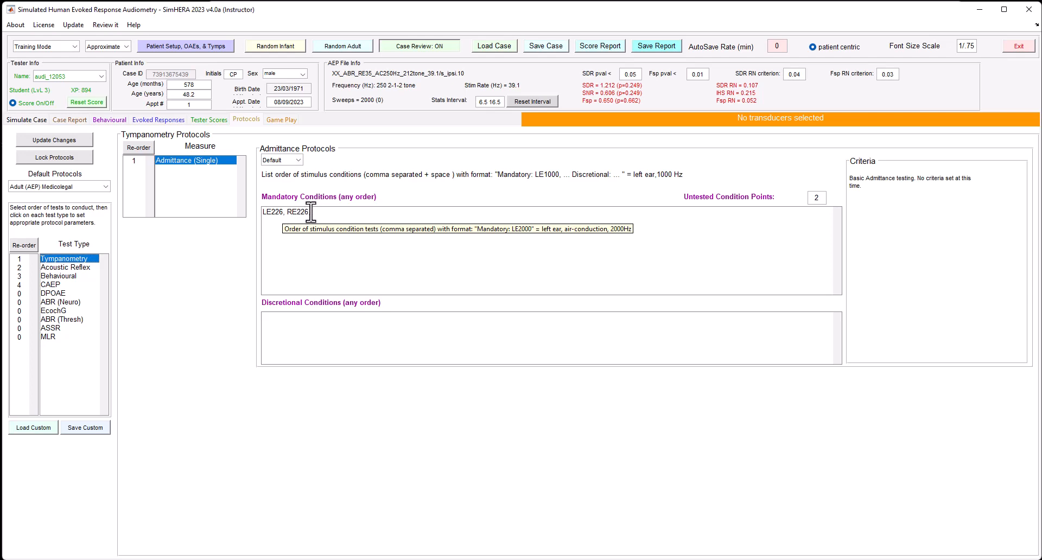
left_click(81, 268)
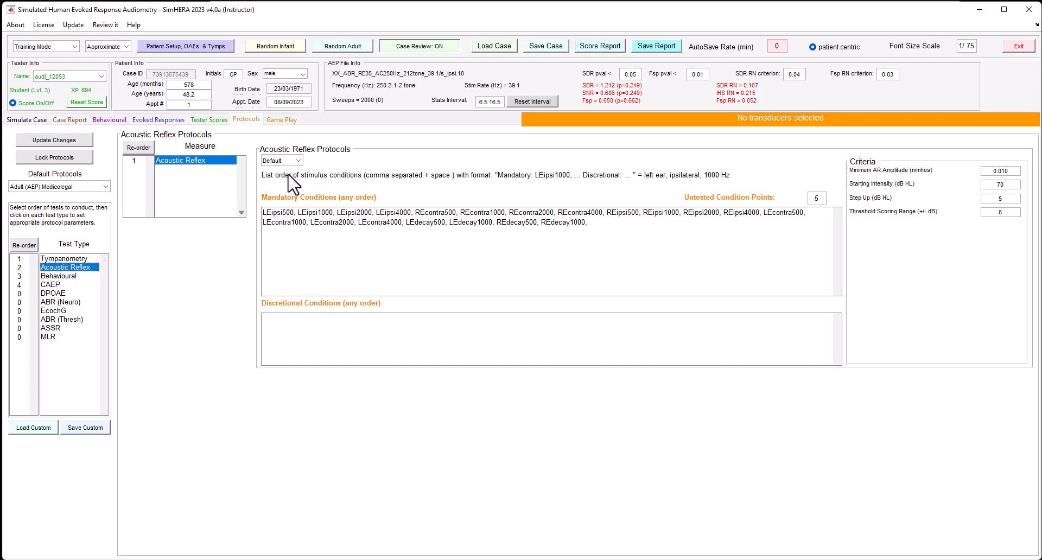
left_click(71, 277)
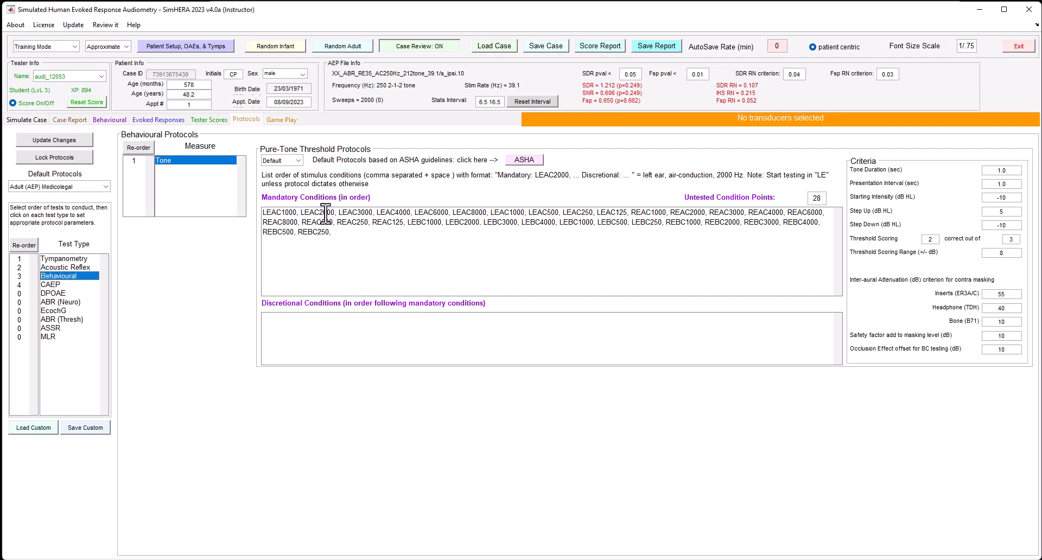
left_click(299, 160)
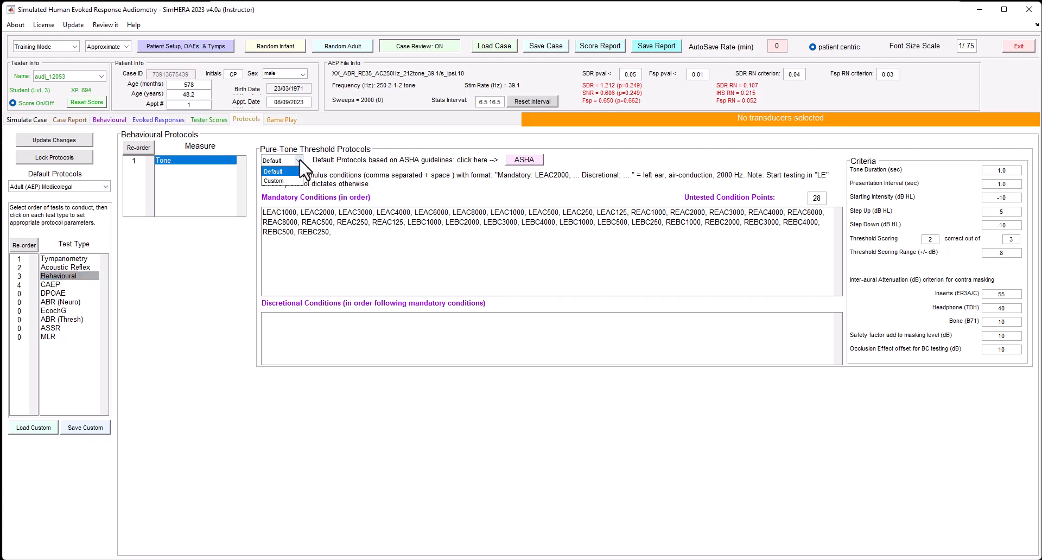
left_click(300, 160)
left_click(54, 284)
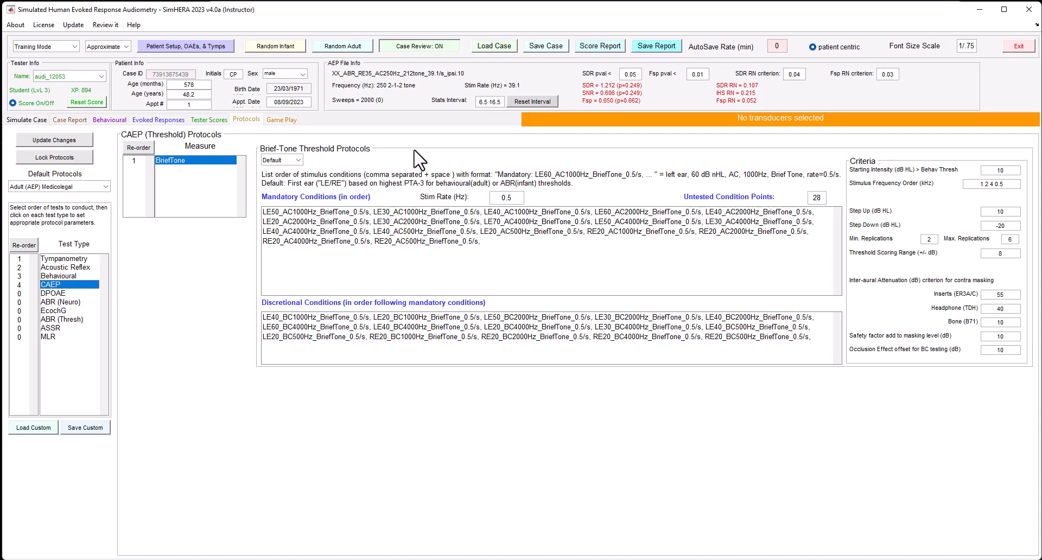
Save the case as a training-case MAT-file in the CaseFiles folder, using the suggested file name
left_click(547, 46)
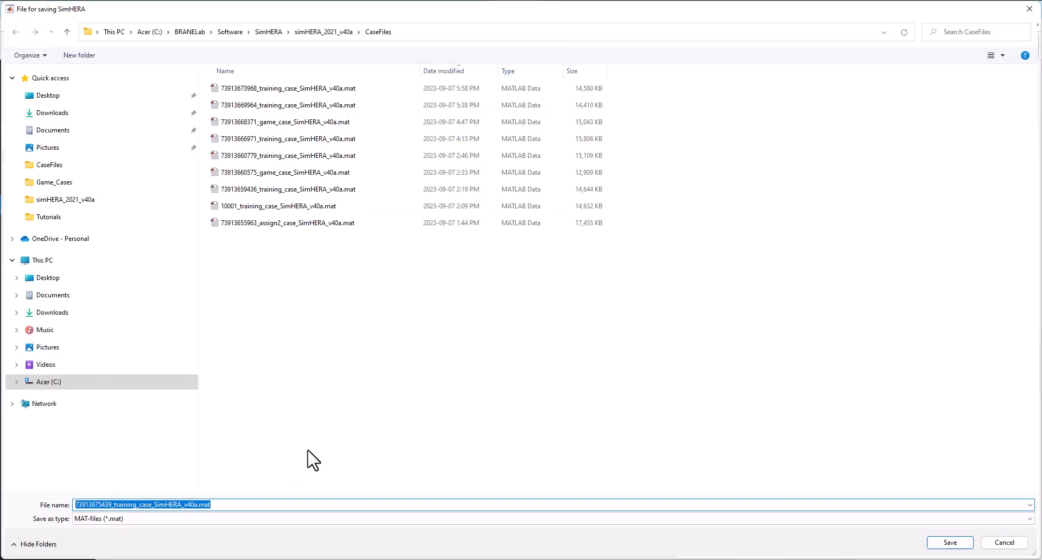
left_click(112, 505)
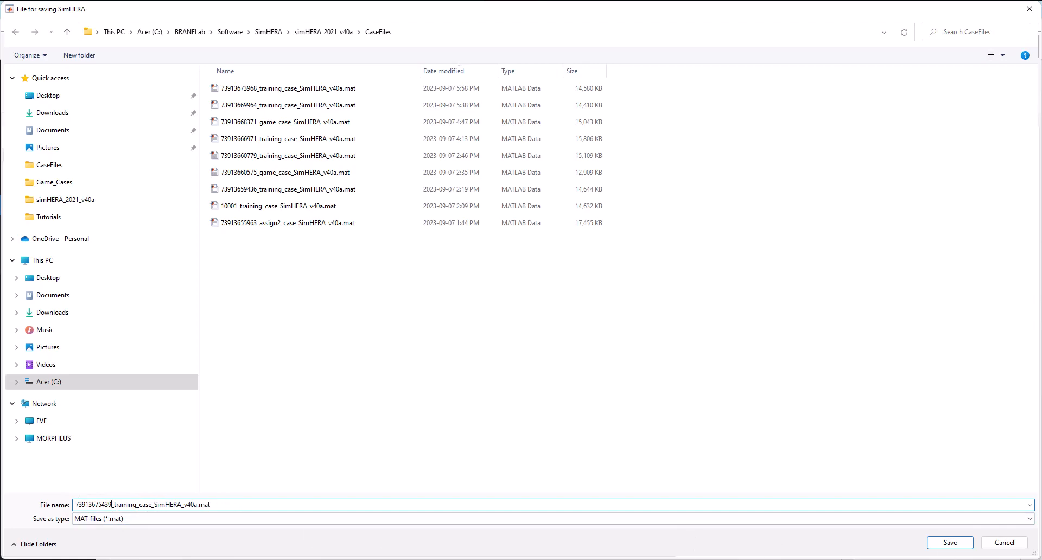
left_click(949, 543)
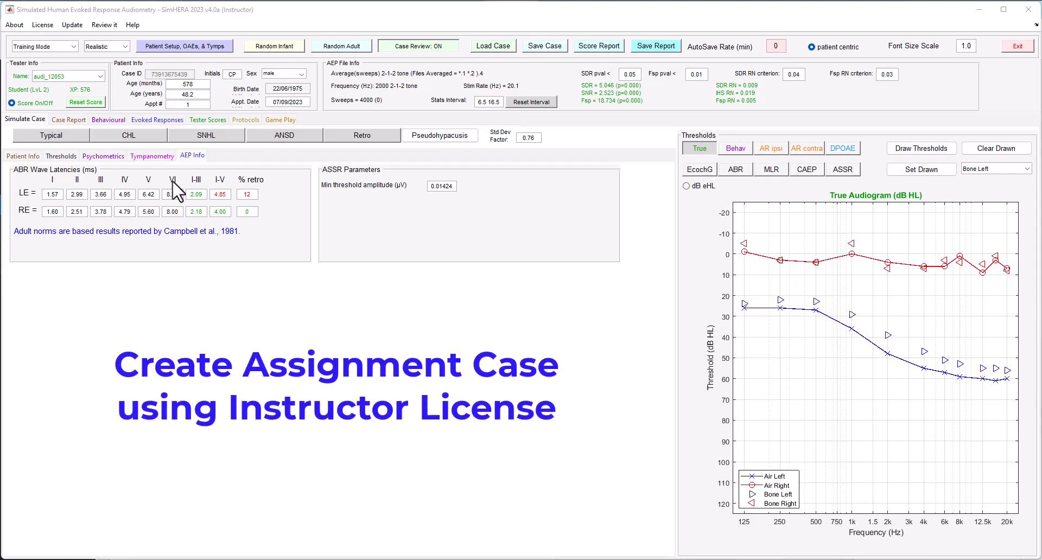
Change the operating mode to Assign #1 (Adult) and accept clearing the current case
left_click(74, 47)
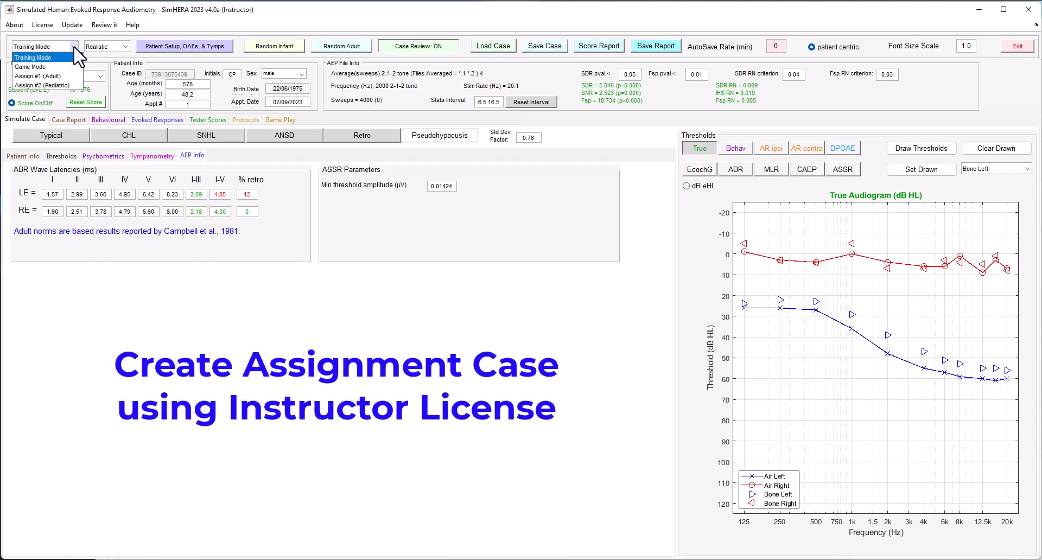
left_click(60, 81)
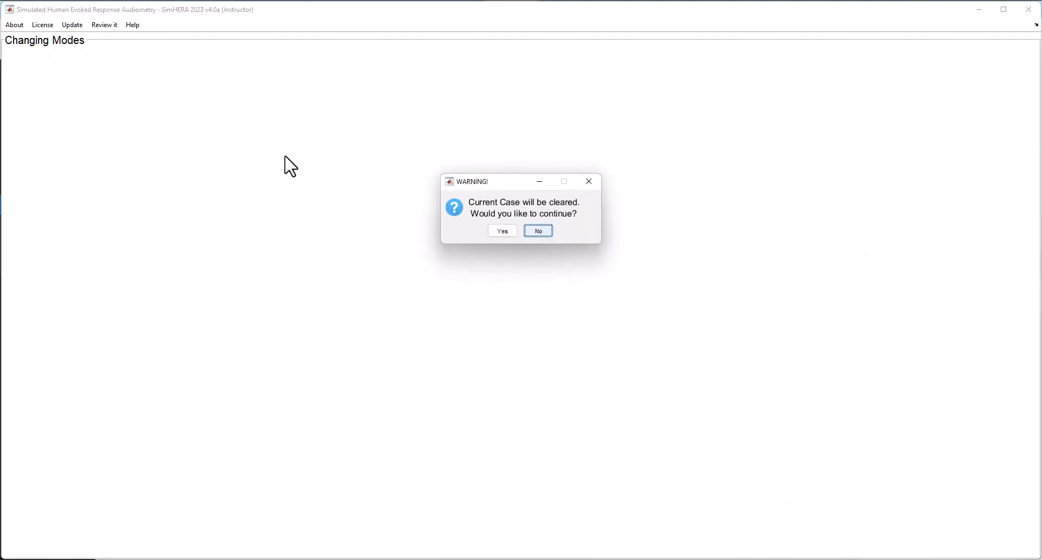
left_click(505, 234)
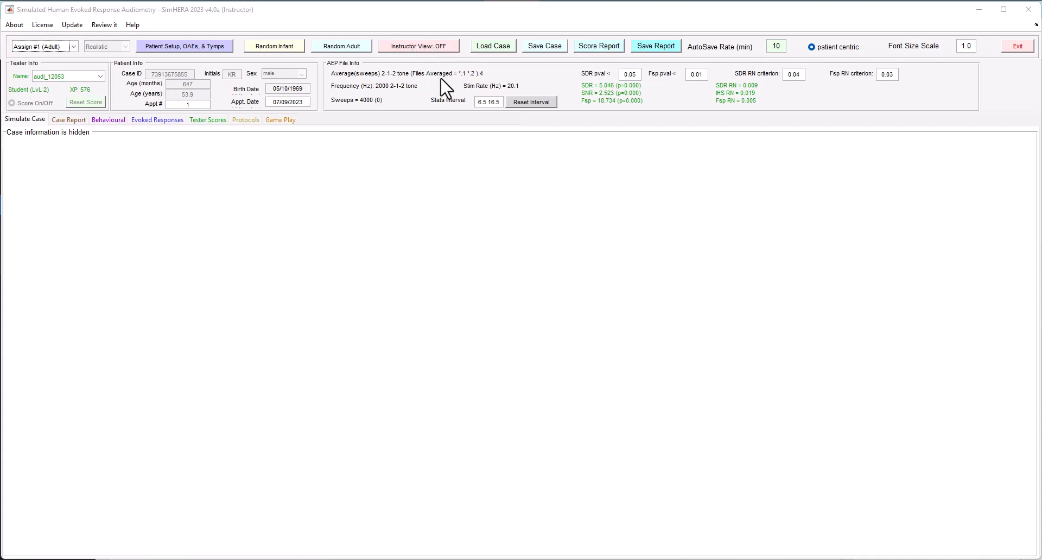
Turn on Instructor View by entering the instructor password, and open the assignment case's patient information
left_click(422, 49)
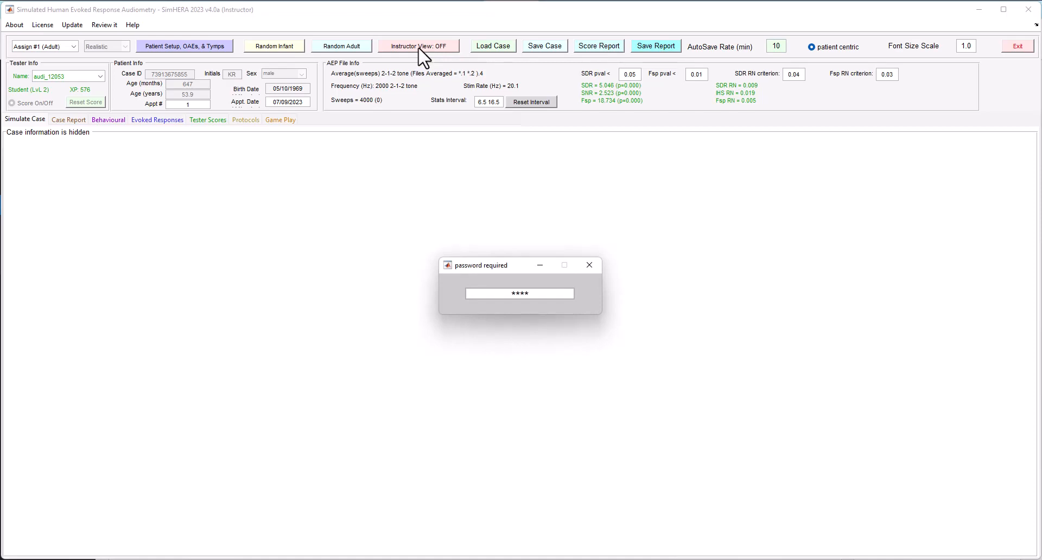
key("Return")
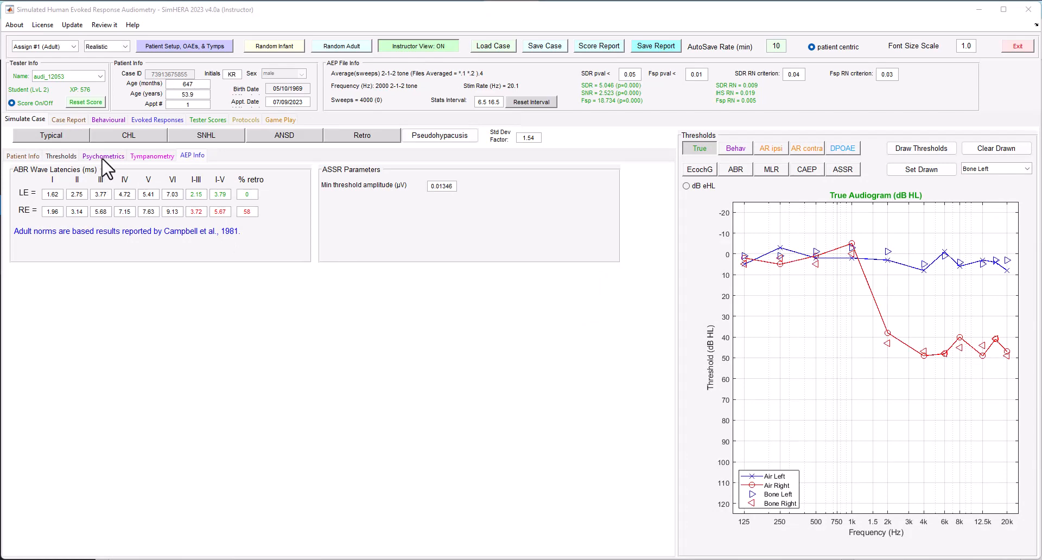
left_click(29, 157)
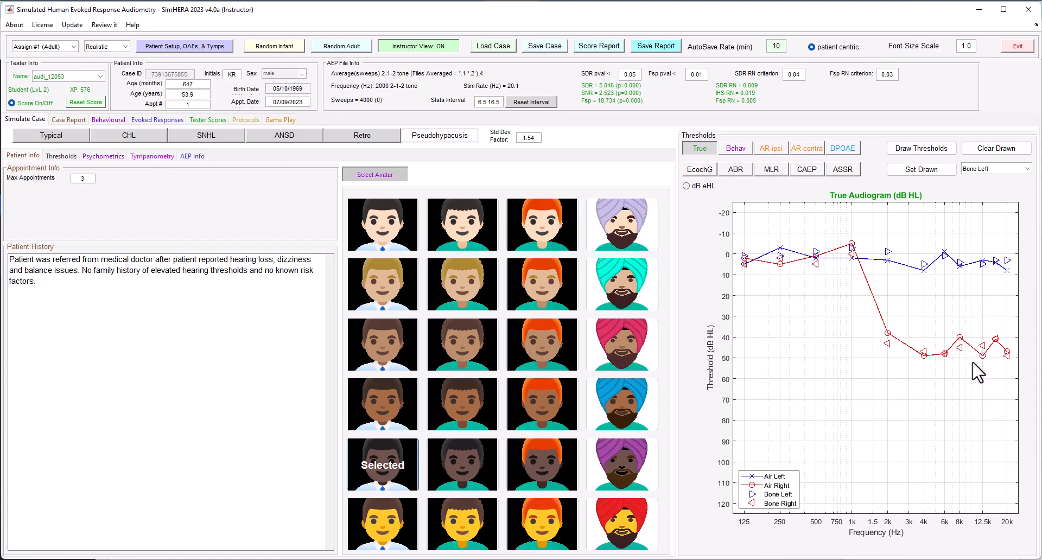
Review the assignment case's AEP latencies, tympanograms, psychometrics and thresholds
left_click(193, 156)
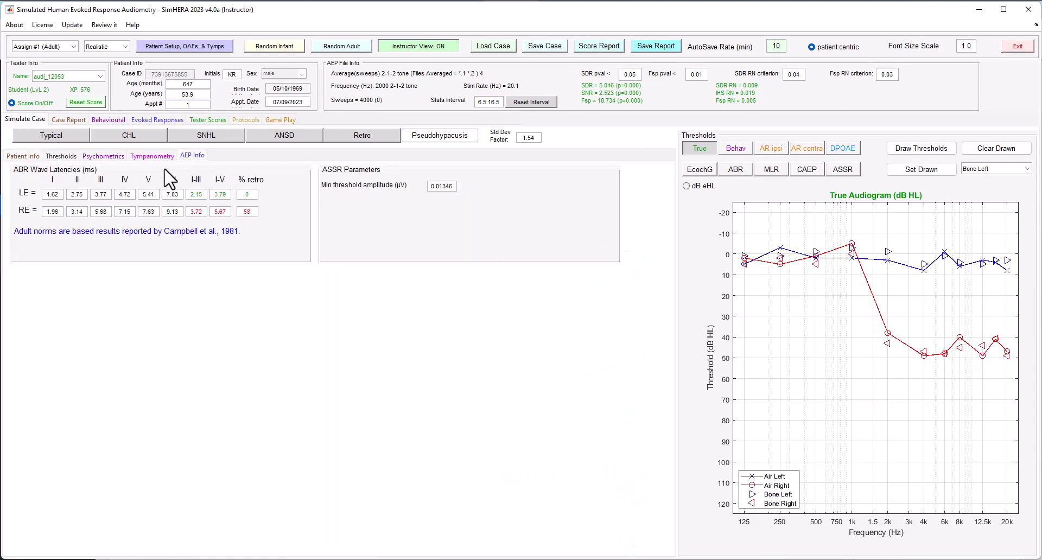
left_click(153, 156)
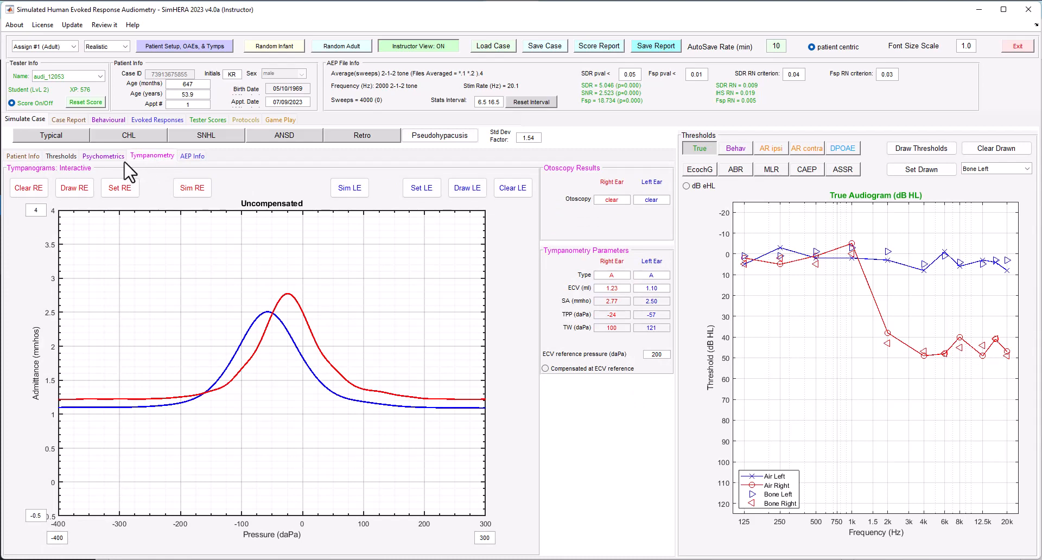
left_click(91, 156)
left_click(60, 156)
Steepen the case's Behavioural Reliability curve to 50% response at 1 dB and 95% at 3 dB, and return to the patient information
left_click(95, 156)
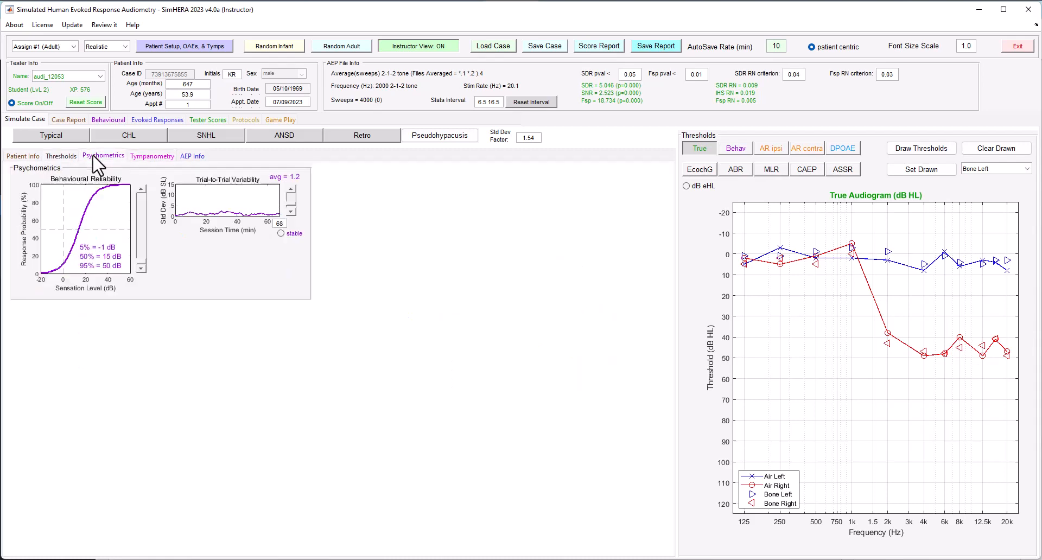
left_click(142, 222)
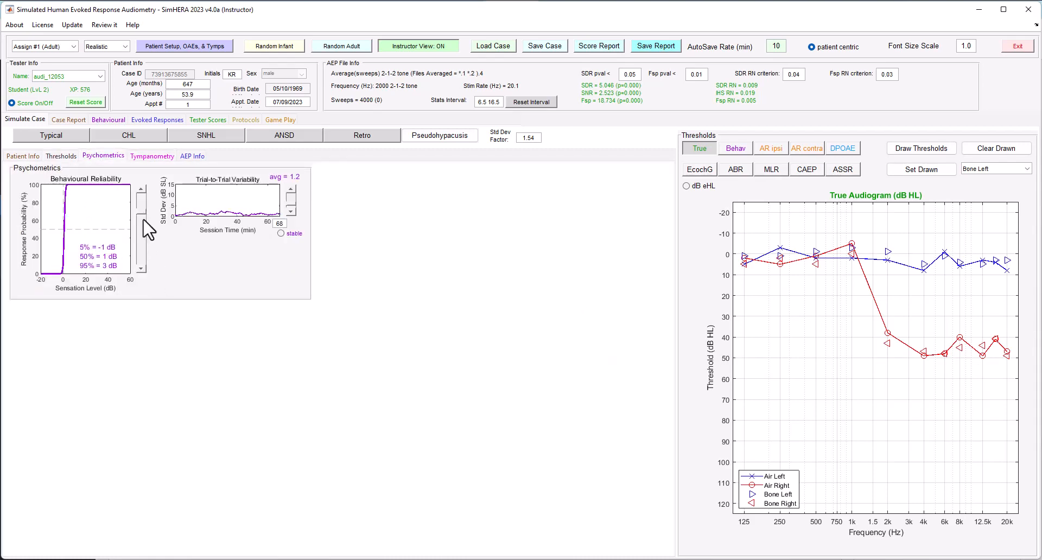
left_click(63, 157)
left_click(25, 156)
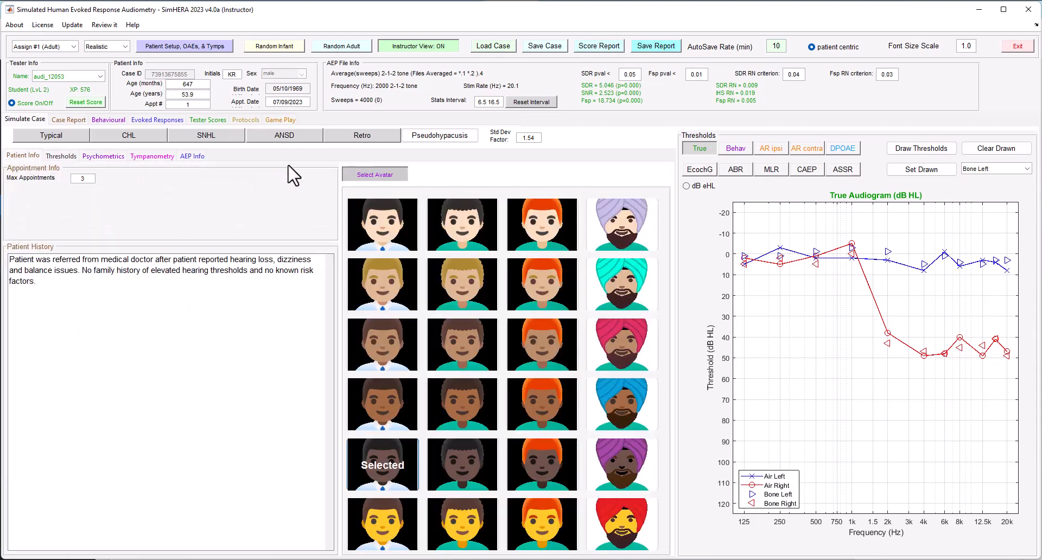
Turn off Instructor View to hide the case information and save the assignment case as a MAT-file in CaseFiles under the suggested name
left_click(422, 46)
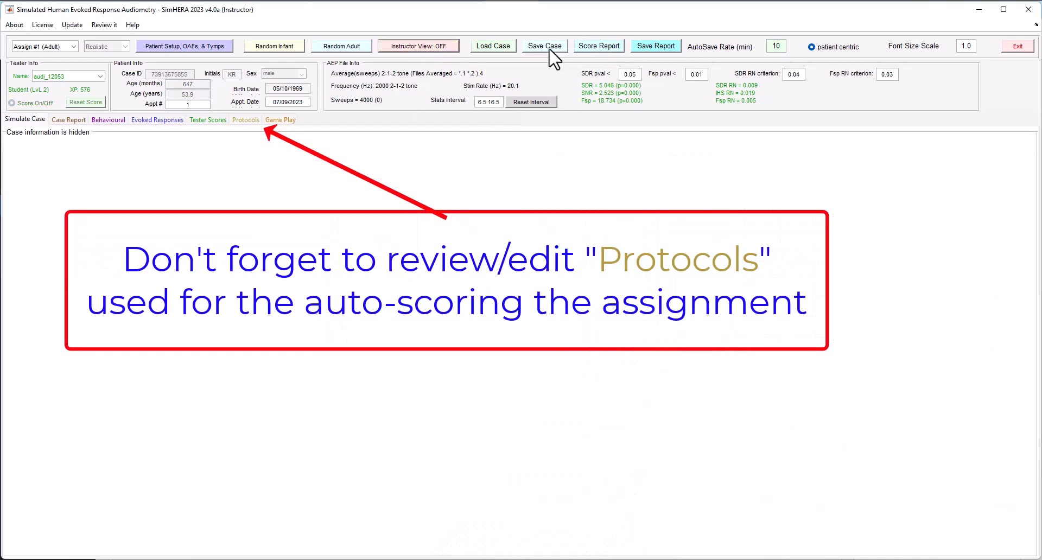
left_click(547, 46)
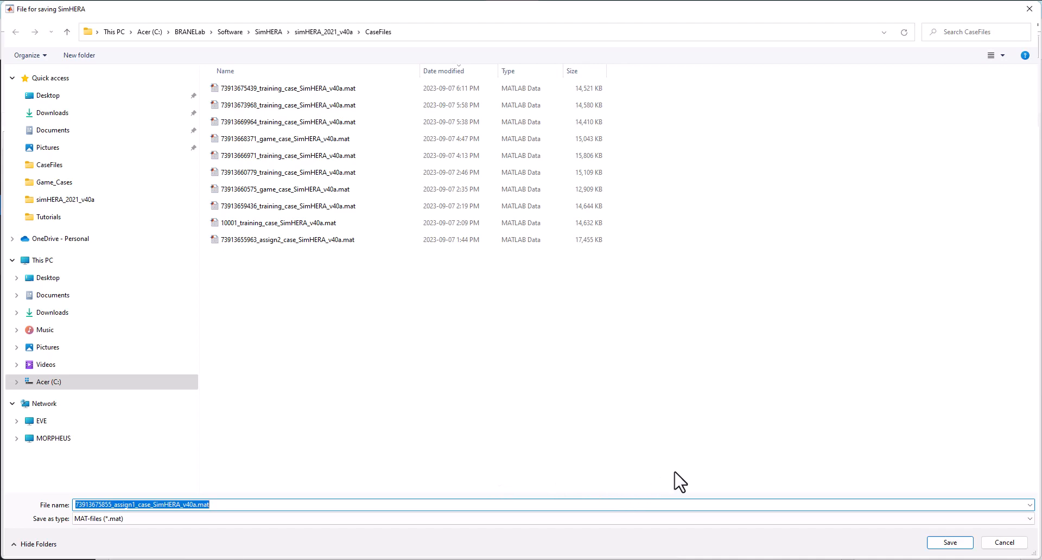
left_click(929, 542)
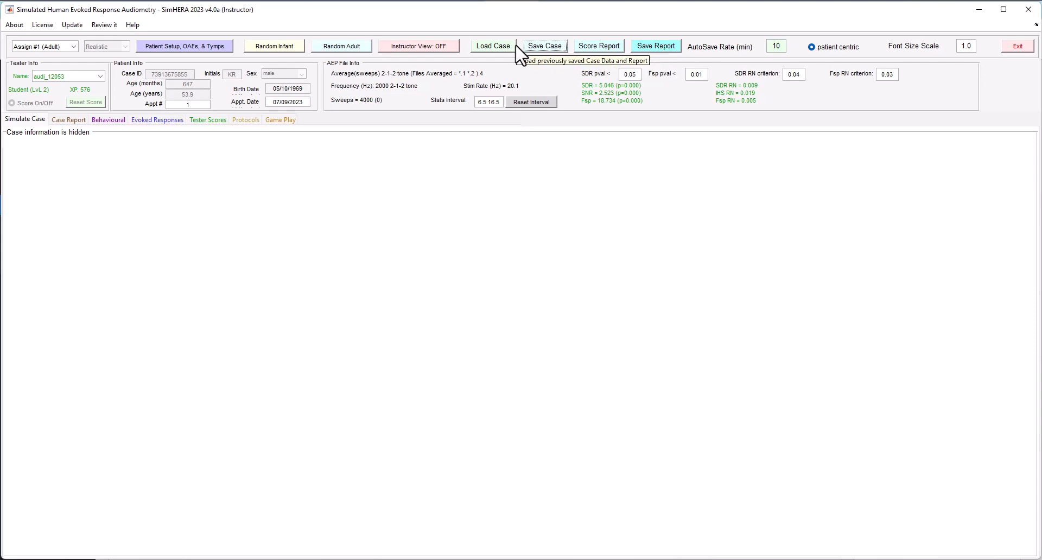
Turn Instructor View on with the instructor password and look through the Case Report, Behavioural, Evoked Responses and Tester Scores pages
left_click(444, 48)
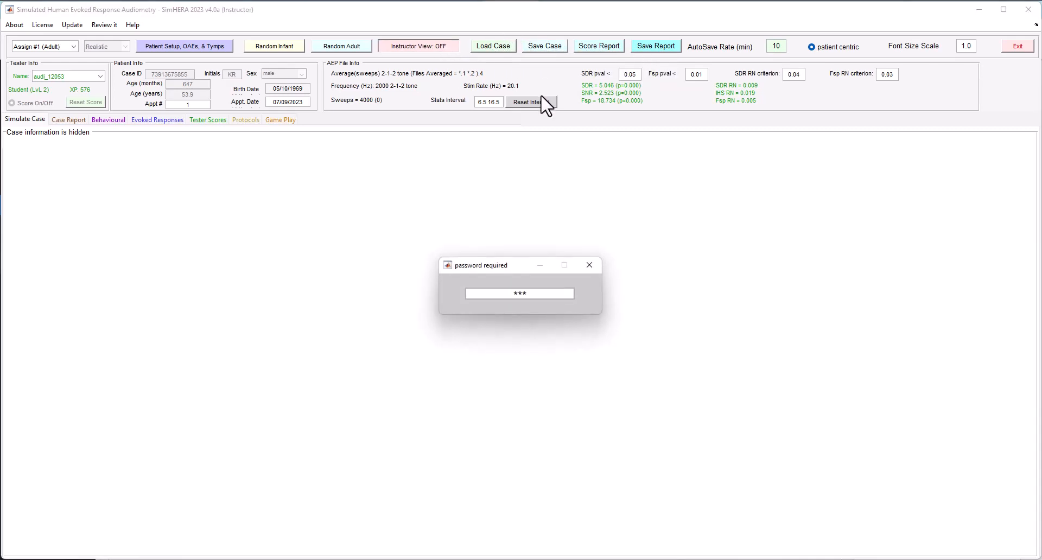
key("Return")
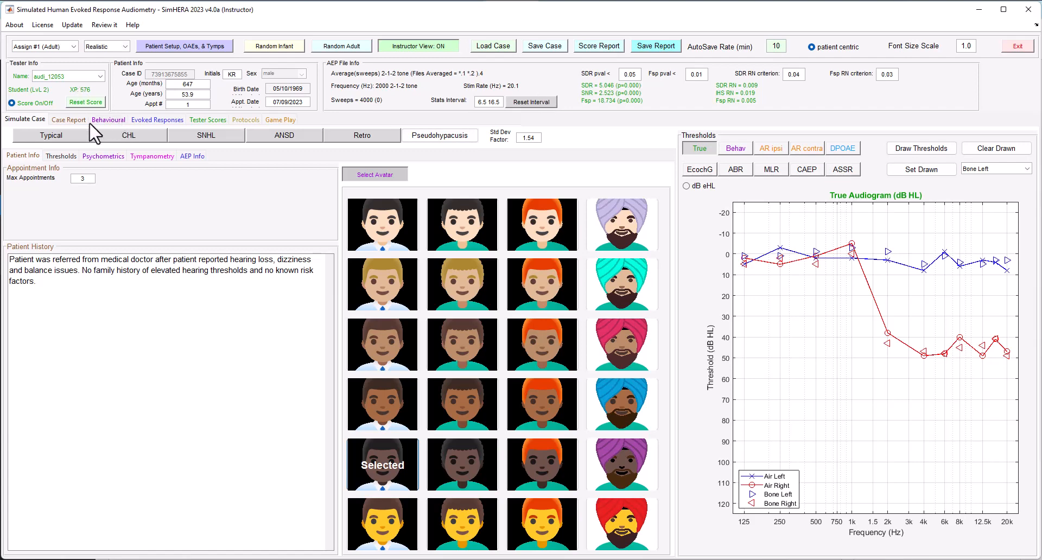
left_click(75, 122)
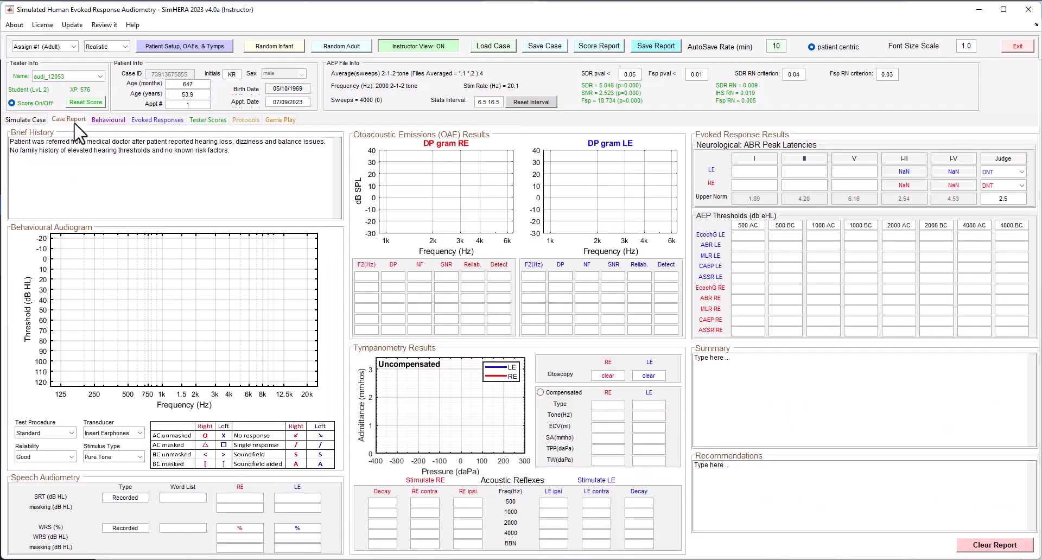
left_click(110, 120)
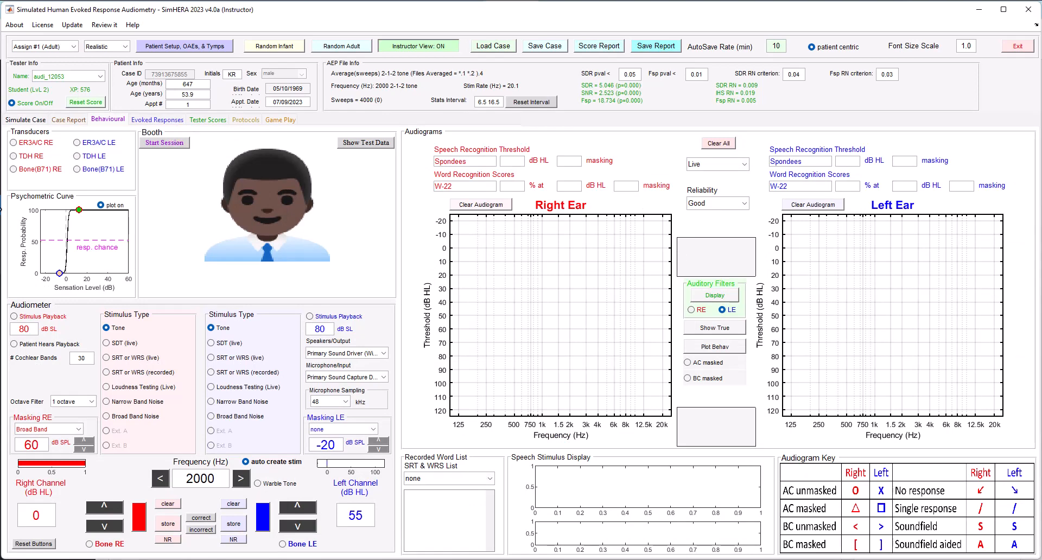
left_click(158, 120)
left_click(206, 120)
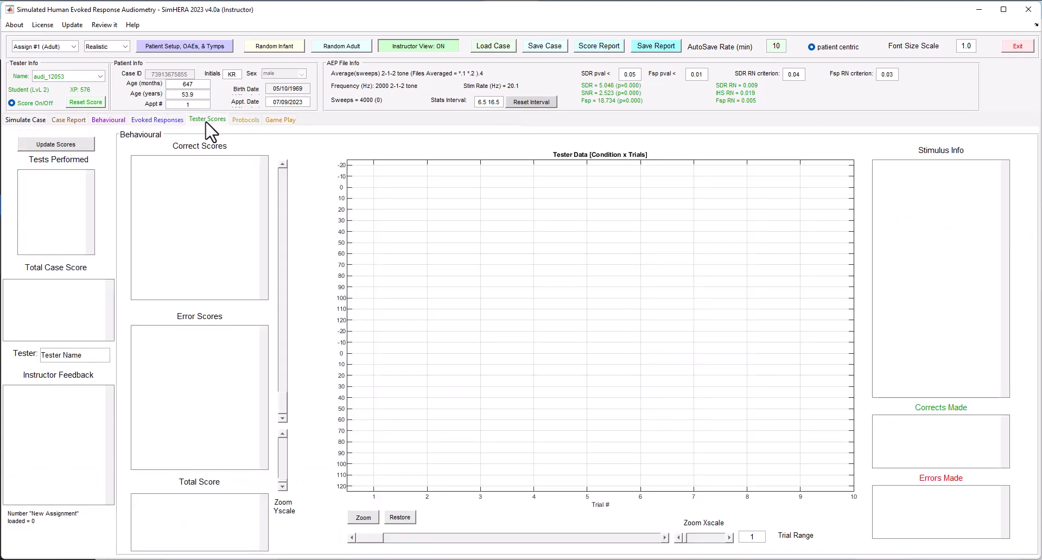